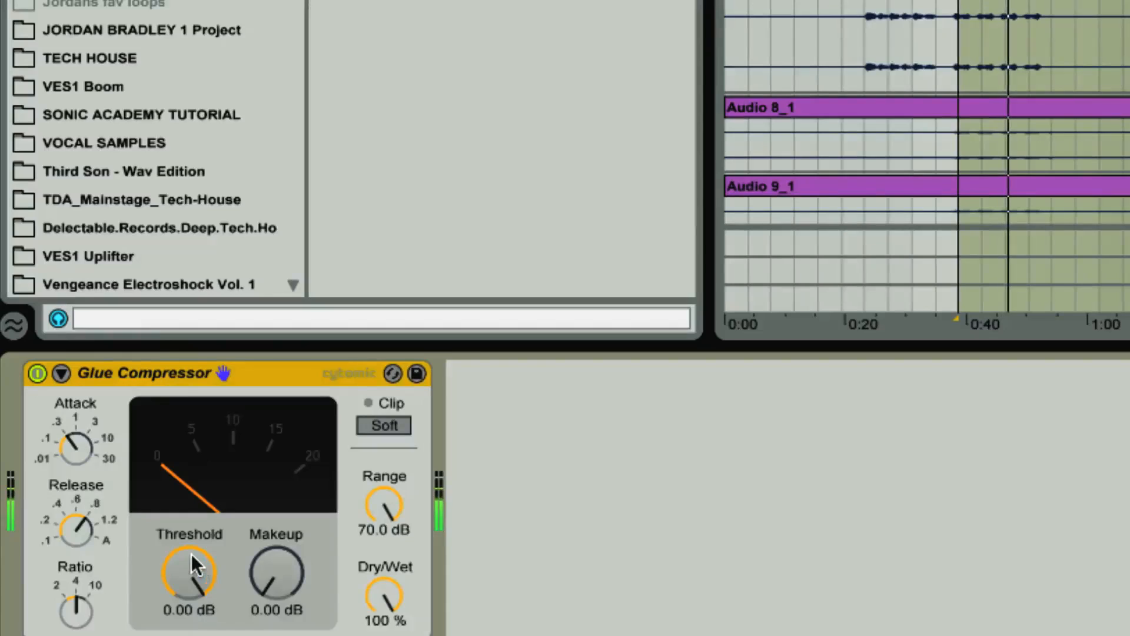
- Lower the Glue Compressor's threshold and raise its makeup gain slightly
left_click_drag(192, 553, 192, 633)
left_click_drag(277, 564, 278, 542)
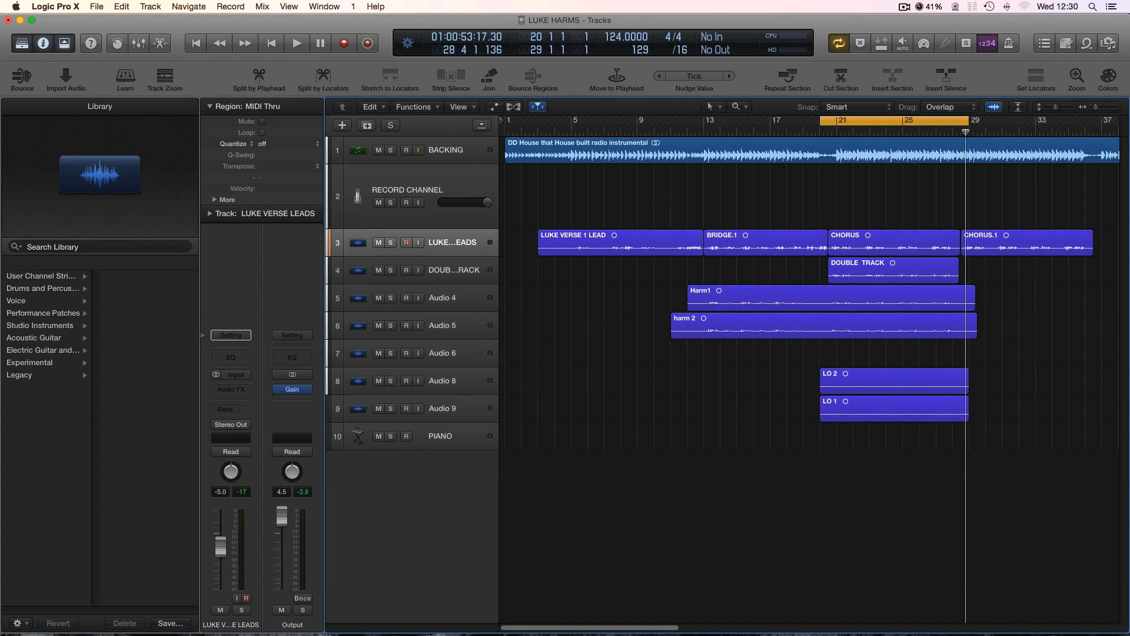
- In Logic Pro X, group the vocal tracks from the verse leads through Audio 9 into a summing stack
left_click(445, 248)
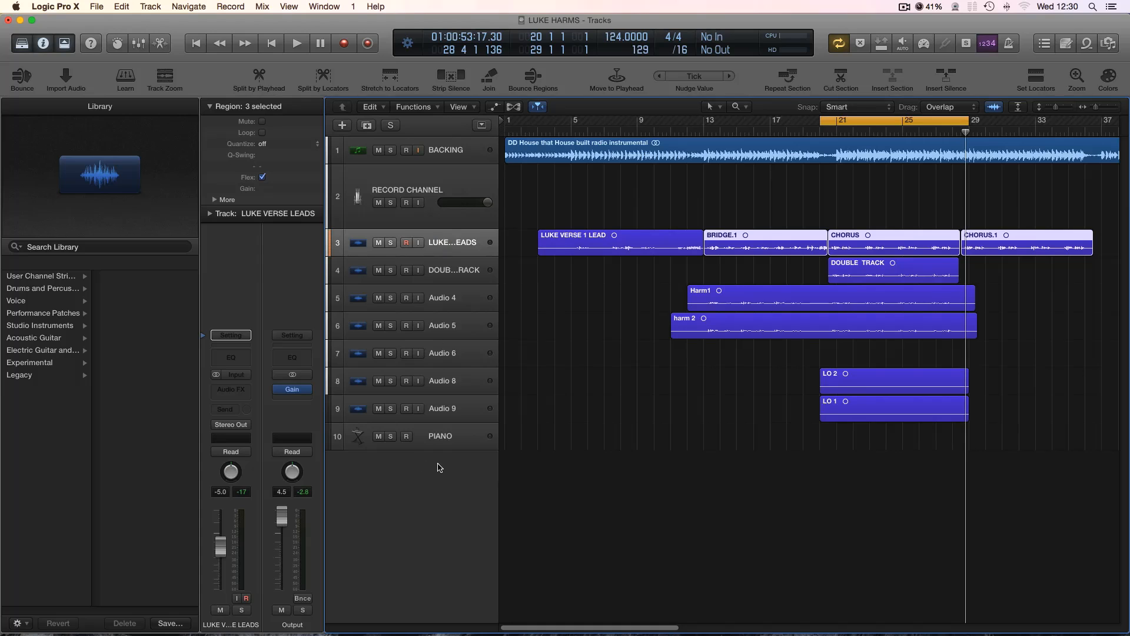
left_click(452, 413, "shift")
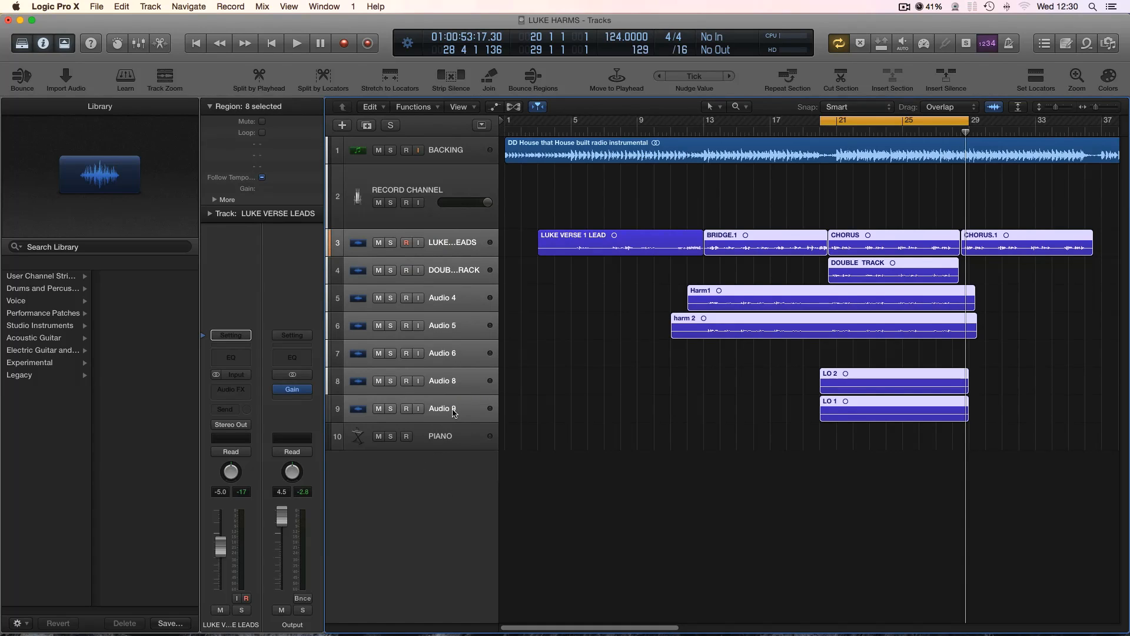
key("shift+super+g")
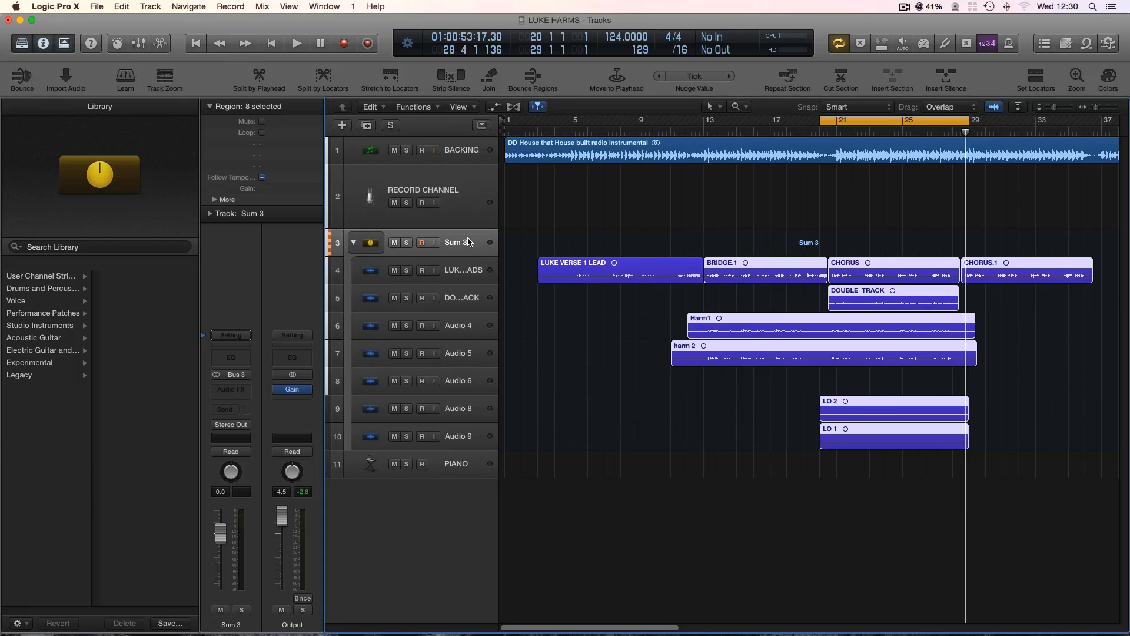
- Rename the new summing stack's channel with the singer's first name and return to the full arrangement
key("x")
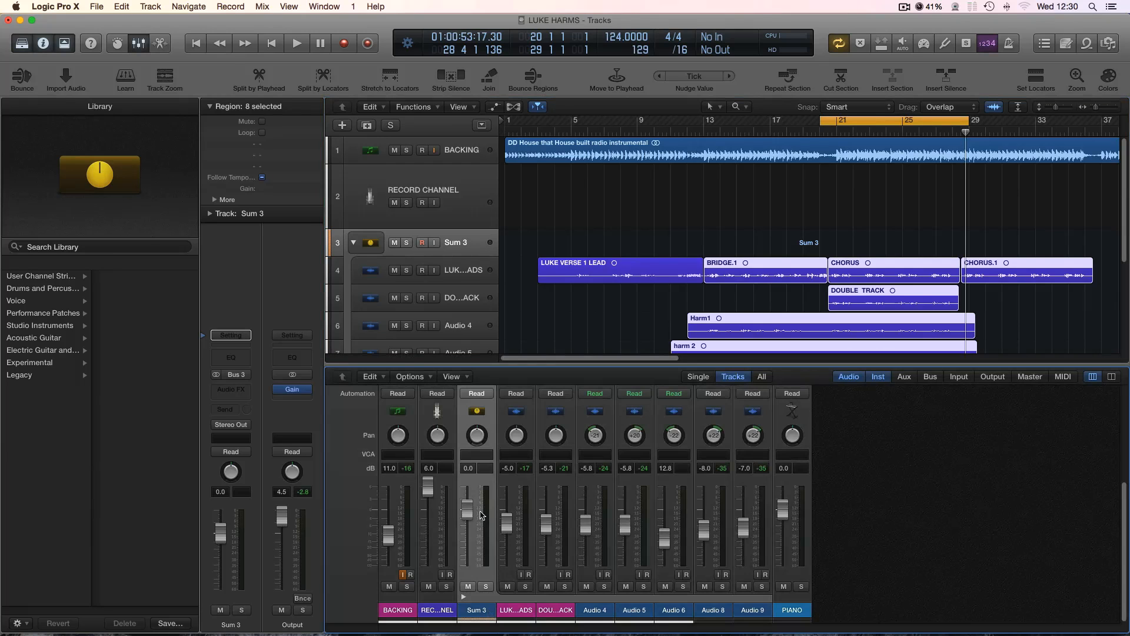
double_click(478, 611)
type("Luke")
key("Return")
key("x")
left_click(598, 345)
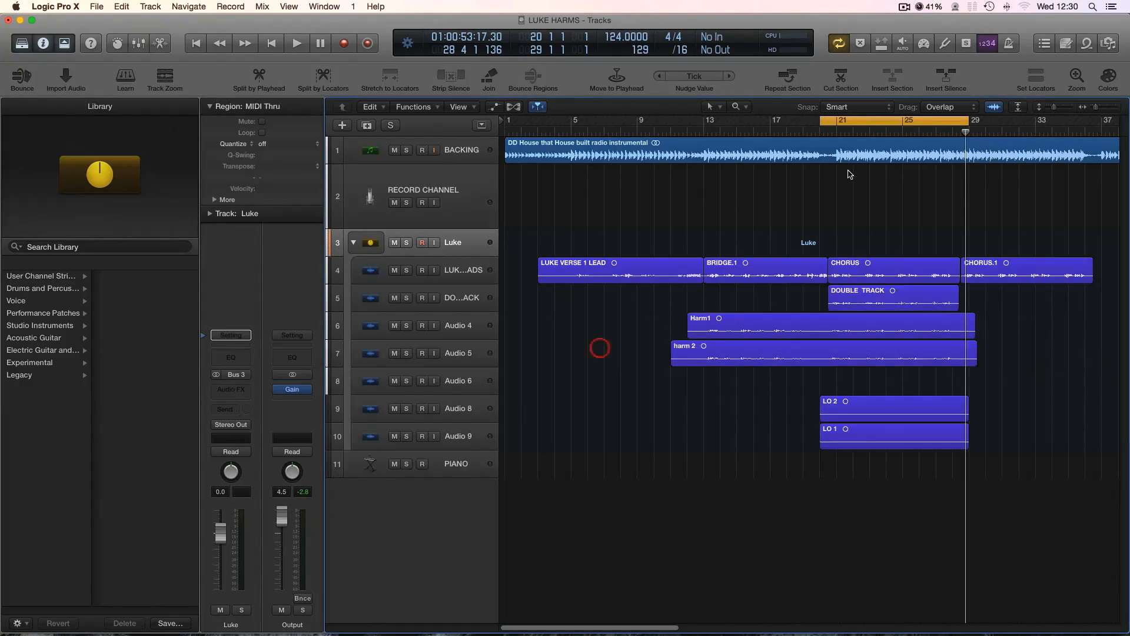
- Insert a stereo Compressor from the Dynamics effects on the vocal summing stack
left_click(243, 390)
mouse_move(249, 535)
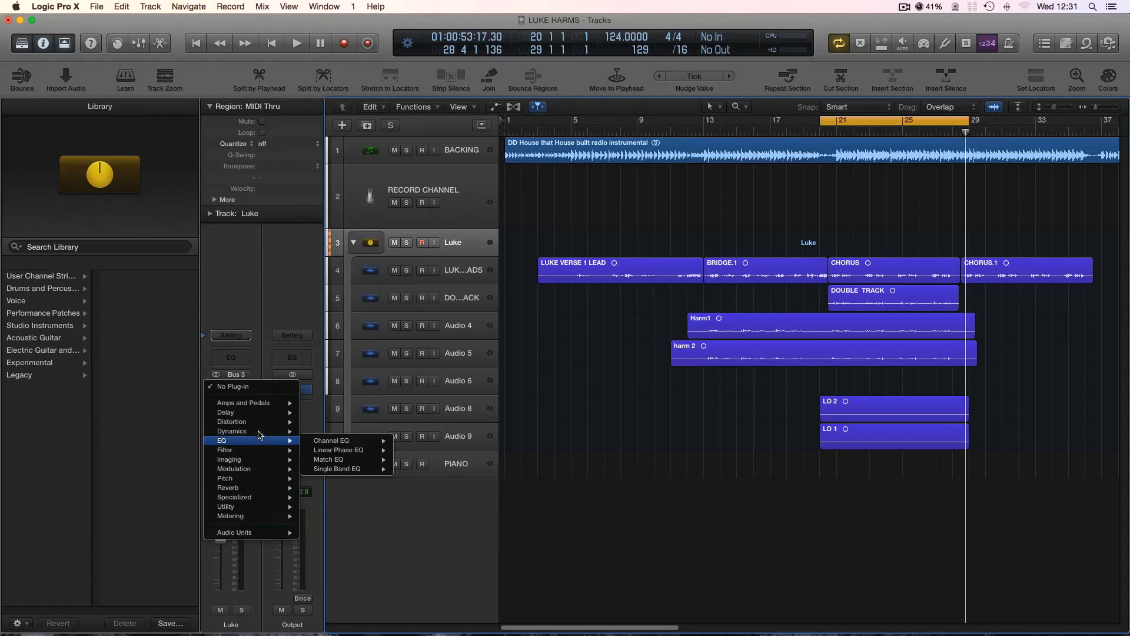
mouse_move(260, 435)
mouse_move(347, 440)
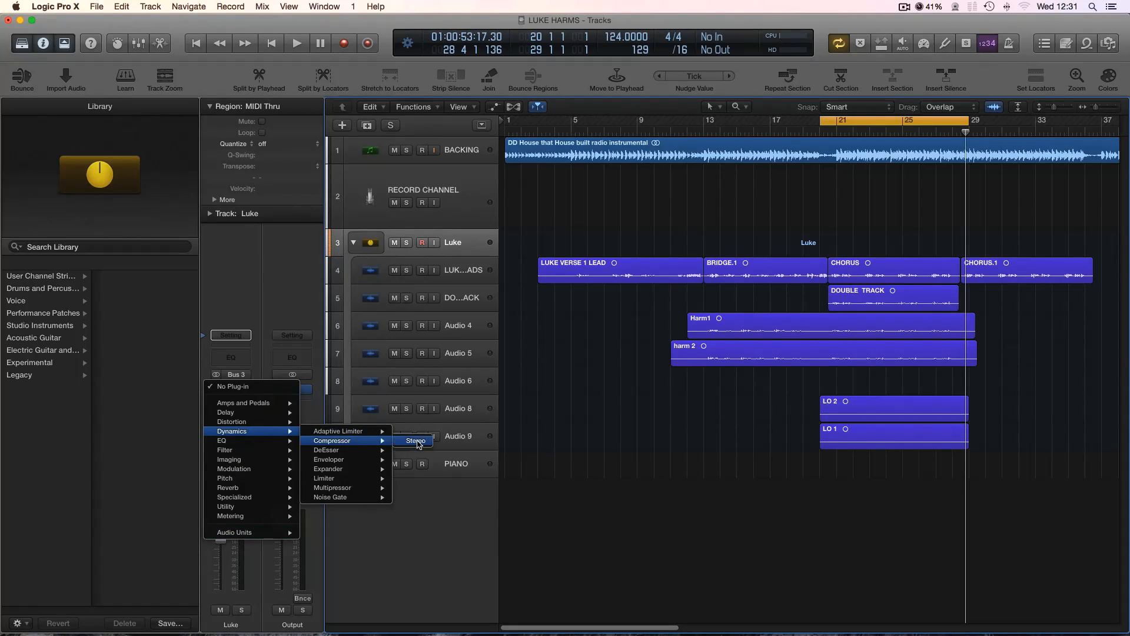
left_click(417, 442)
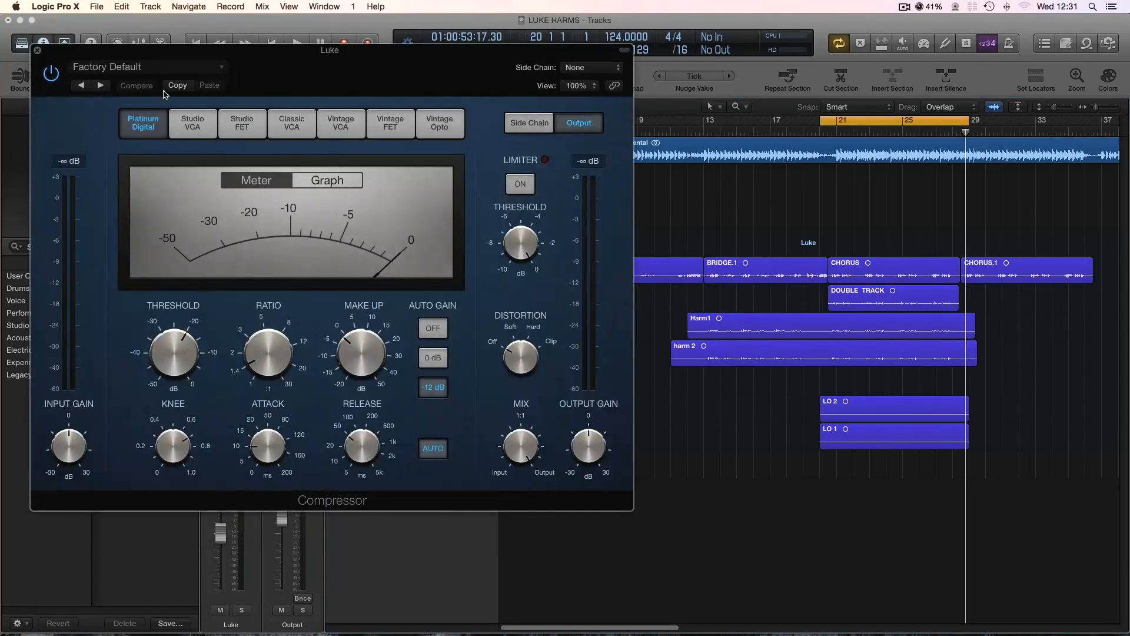
- Load the Dance Vocal preset from the Voice category into the compressor
left_click(147, 68)
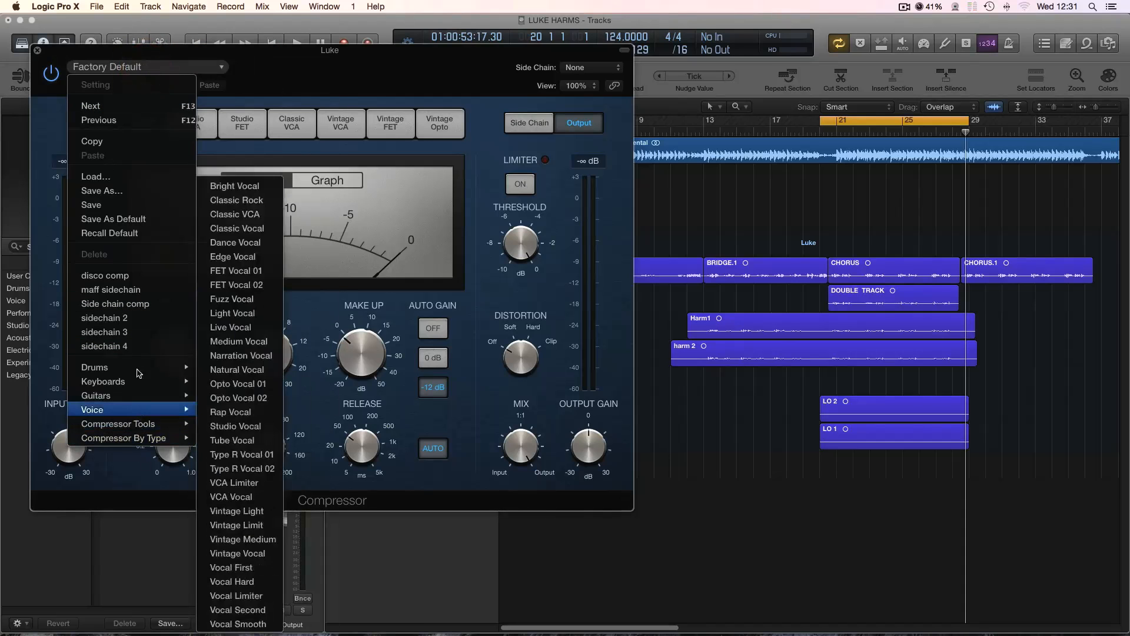
mouse_move(140, 411)
left_click(244, 247)
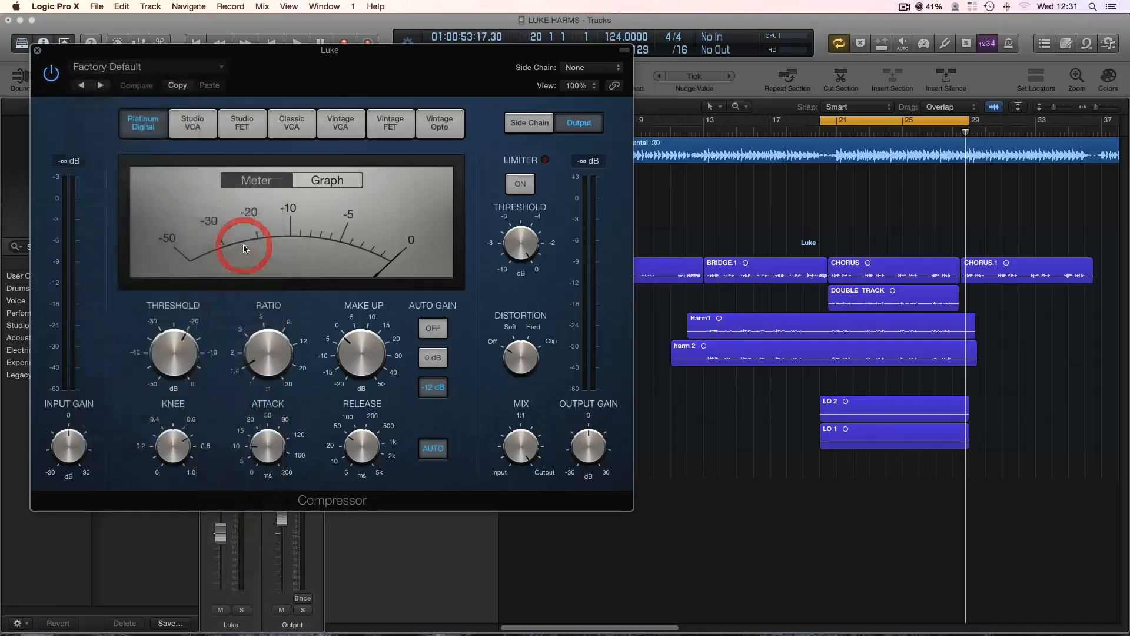
left_click_drag(400, 59, 496, 68)
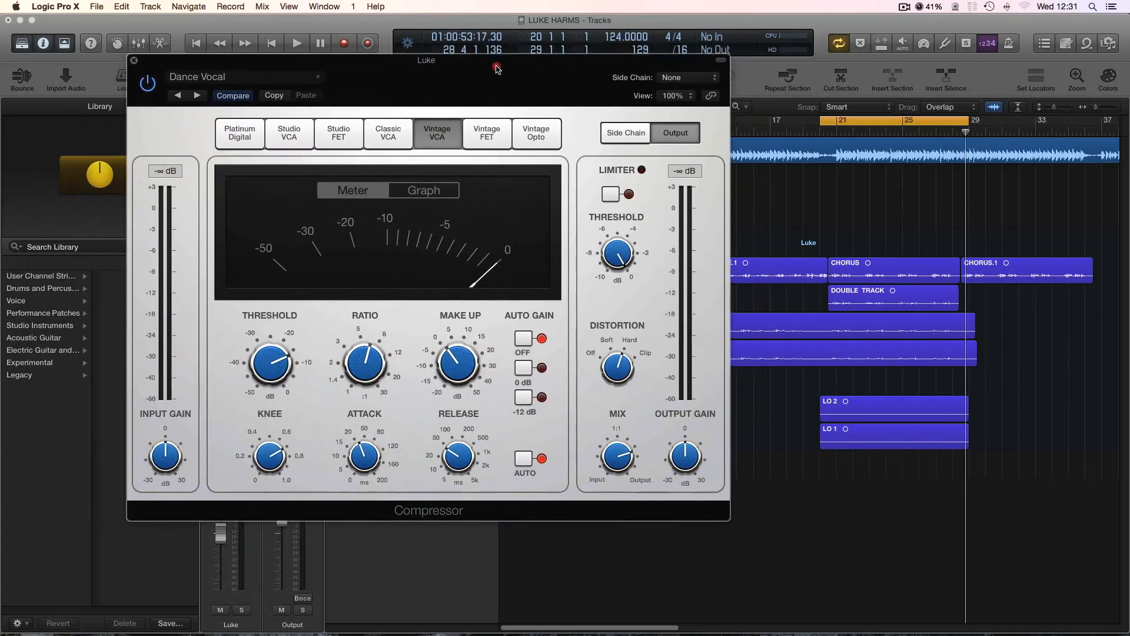
- Play the chorus section to hear the vocal stack through the compressor preset
key("space")
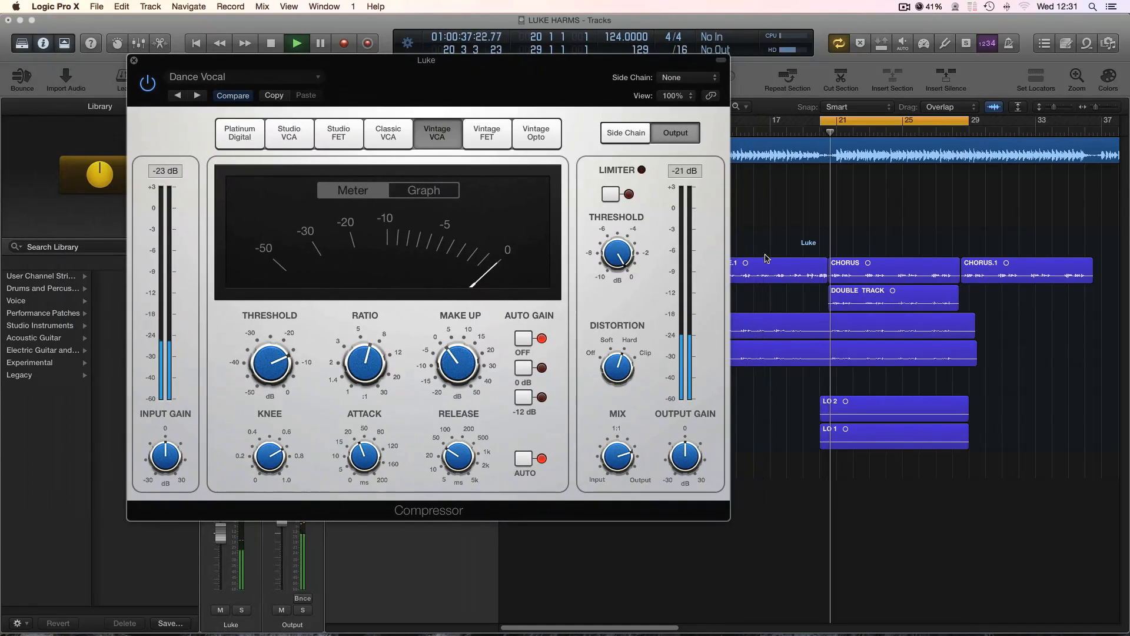
left_click_drag(259, 65, 384, 151)
key("space")
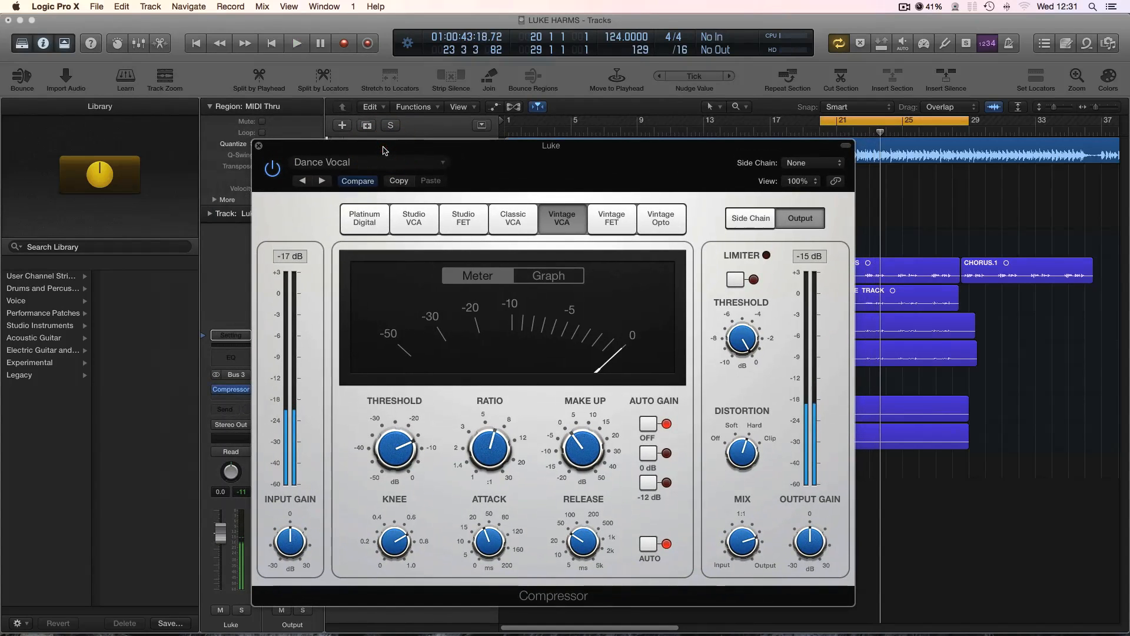
- Lower the compressor's ratio to 4.1:1
mouse_move(474, 437)
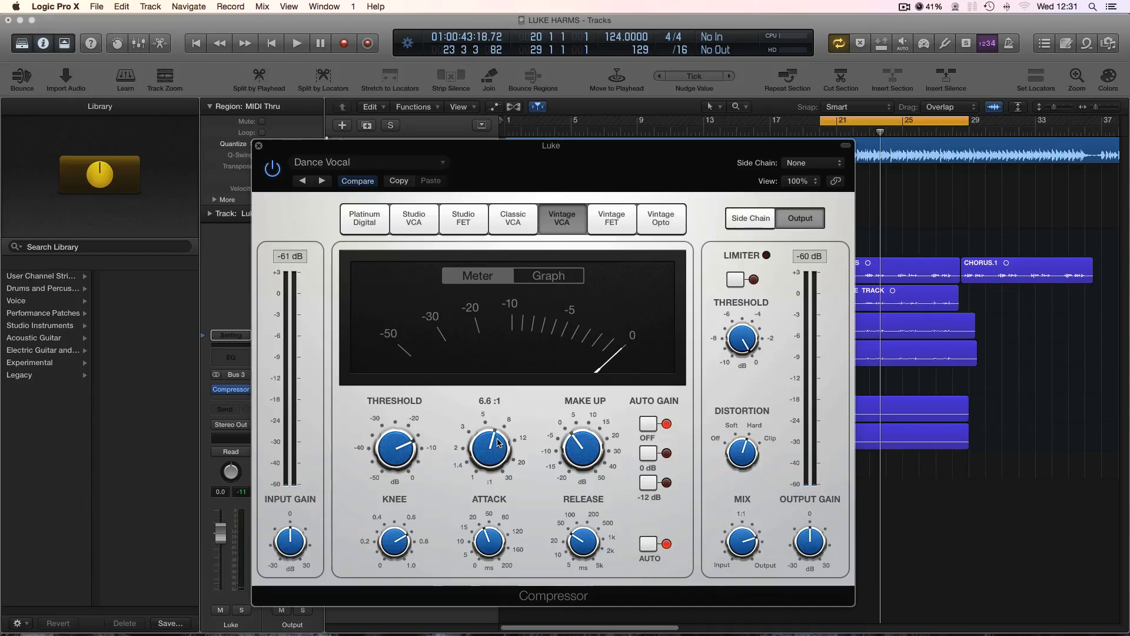
mouse_move(492, 440)
left_mouse_down()
mouse_move(492, 463)
mouse_move(492, 442)
mouse_move(496, 453)
left_mouse_up()
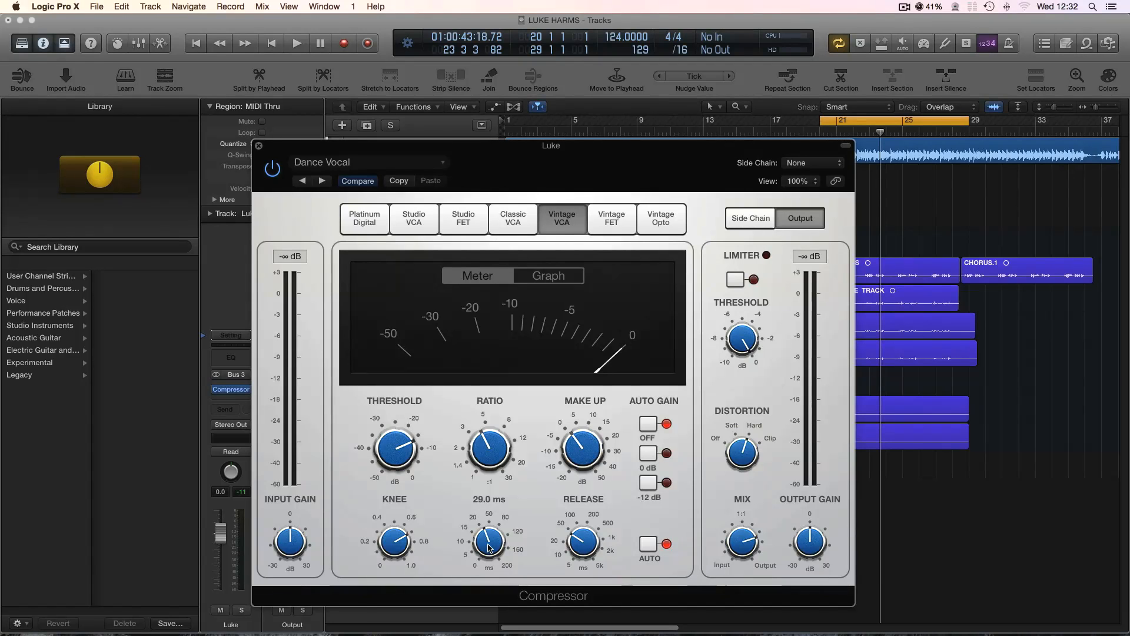
left_click_drag(556, 146, 606, 110)
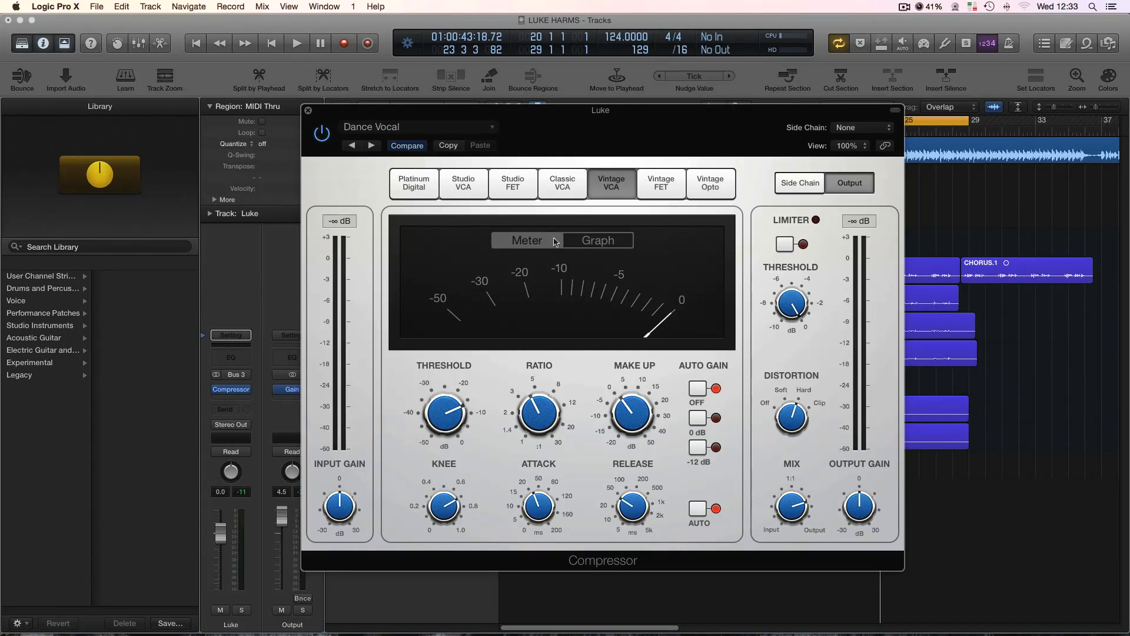
- Mute the backing track and start the cycle range at bar 21 while auditioning the vocals
left_click_drag(450, 110, 548, 213)
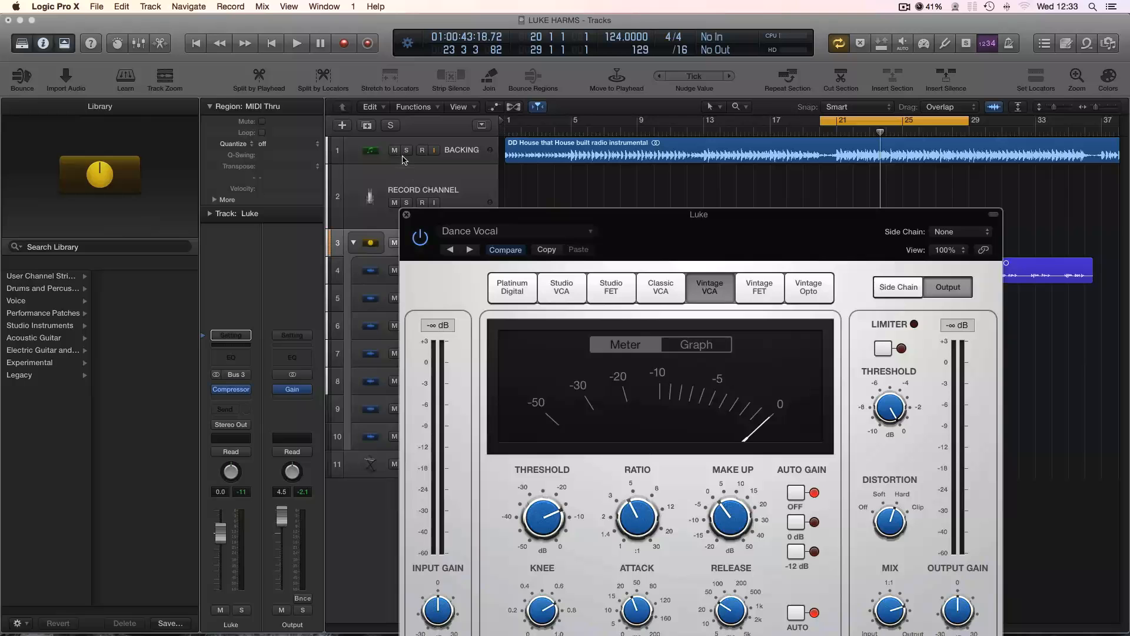
left_click_drag(604, 217, 265, 88)
double_click(821, 126)
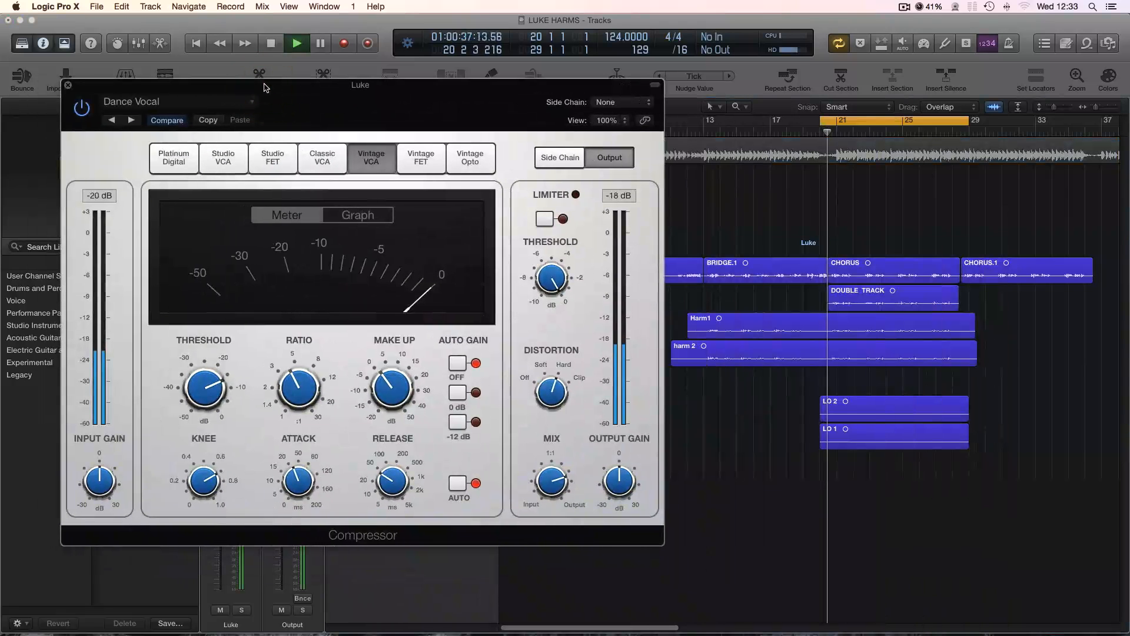
left_click_drag(823, 125, 834, 125)
key("space")
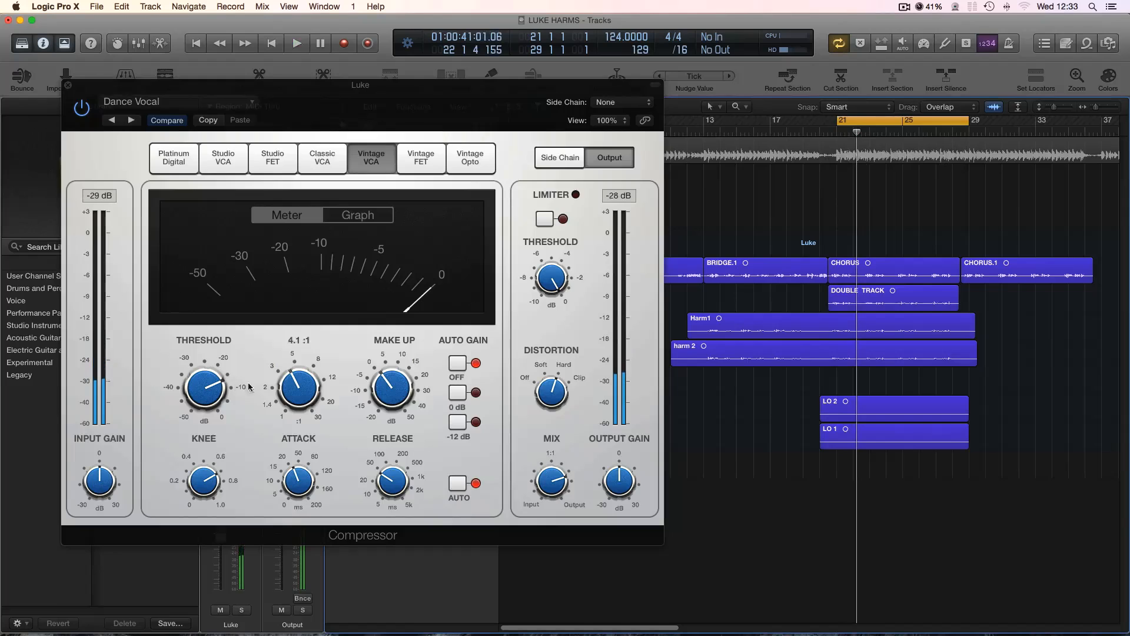
- Lower the compressor's threshold to -39.0 dB while the vocals play
left_click_drag(297, 86, 317, 88)
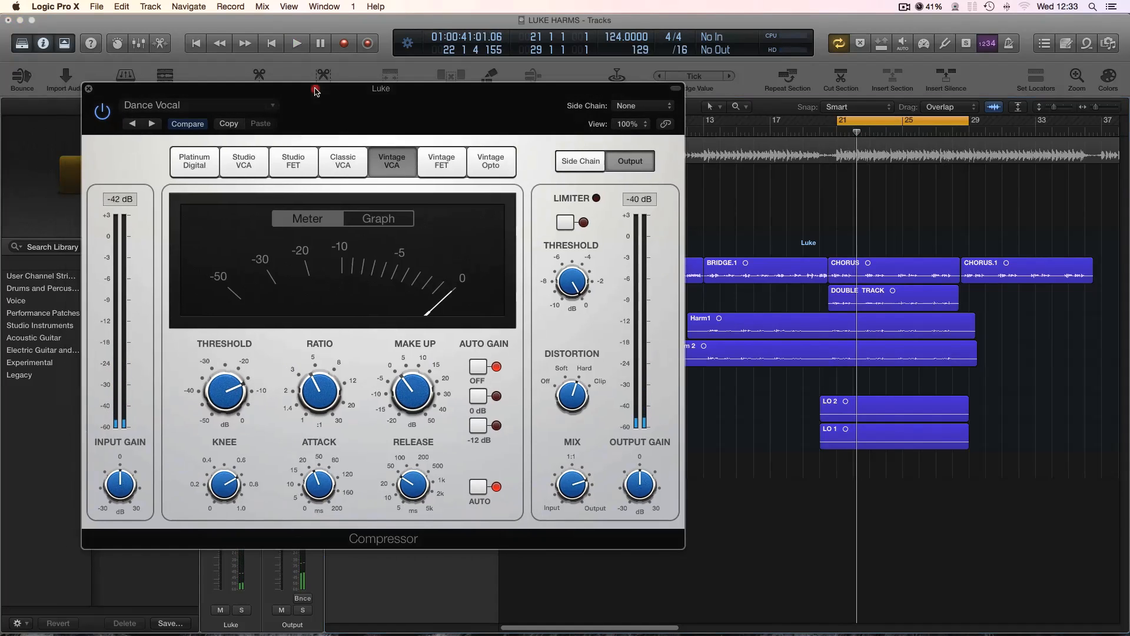
key("space")
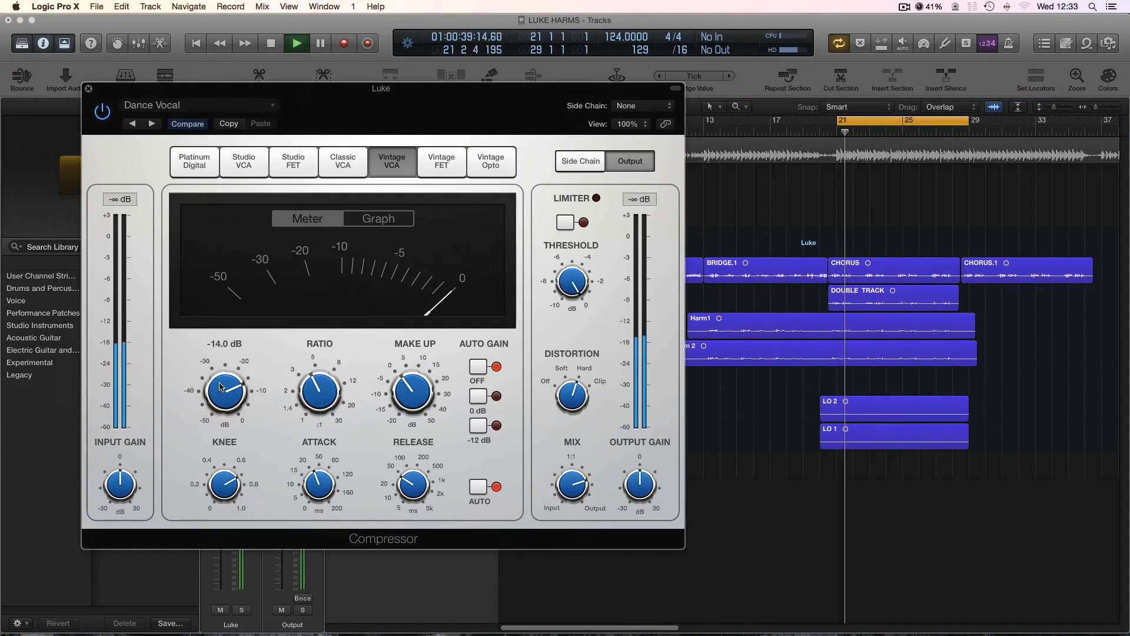
left_click_drag(217, 393, 219, 455)
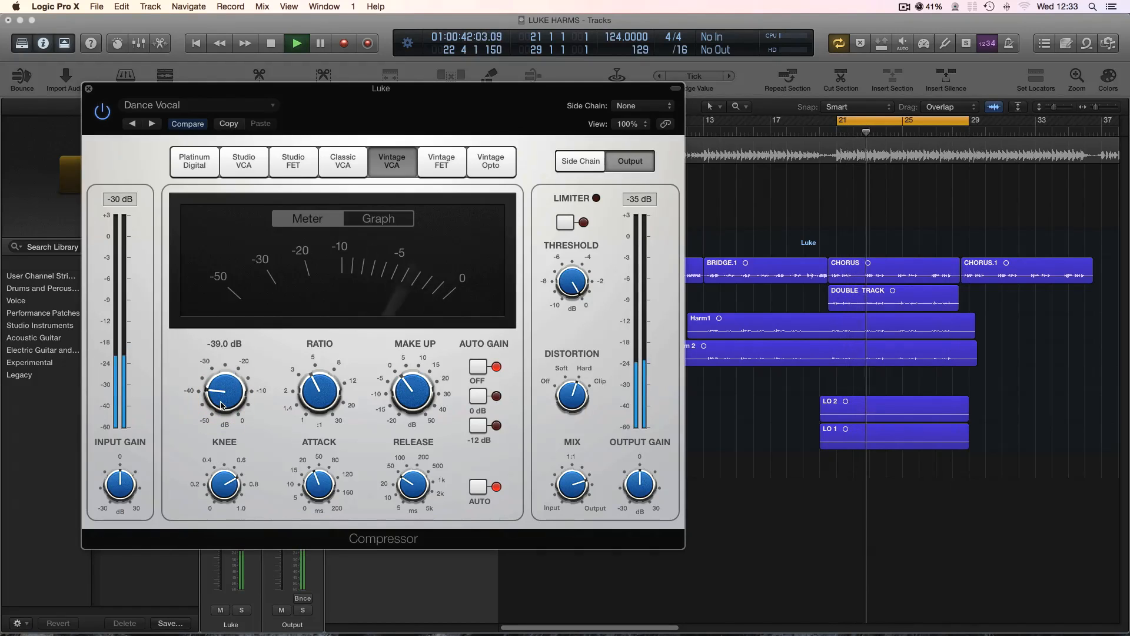
key("space")
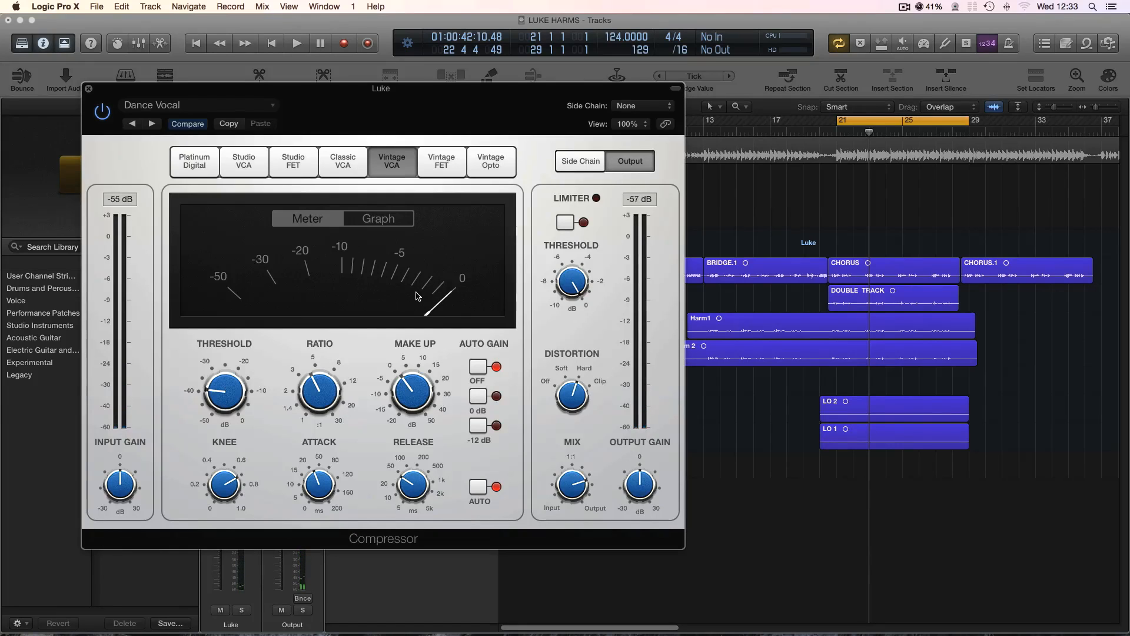
- Check the gain reduction during playback and raise the makeup gain to between 5 and 10 dB
key("space")
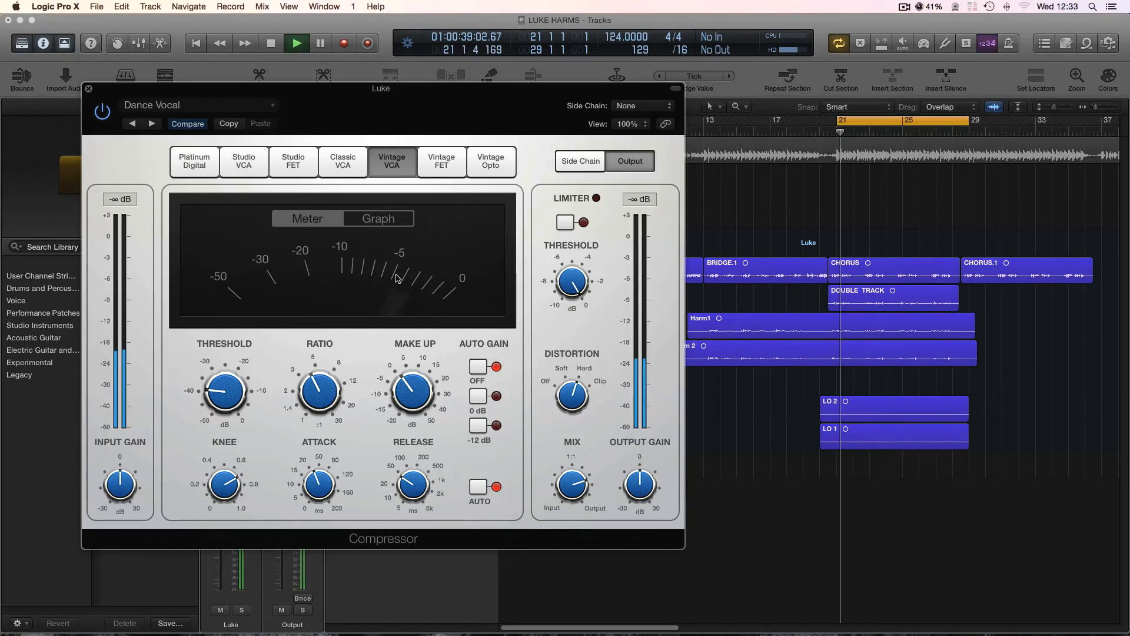
key("space")
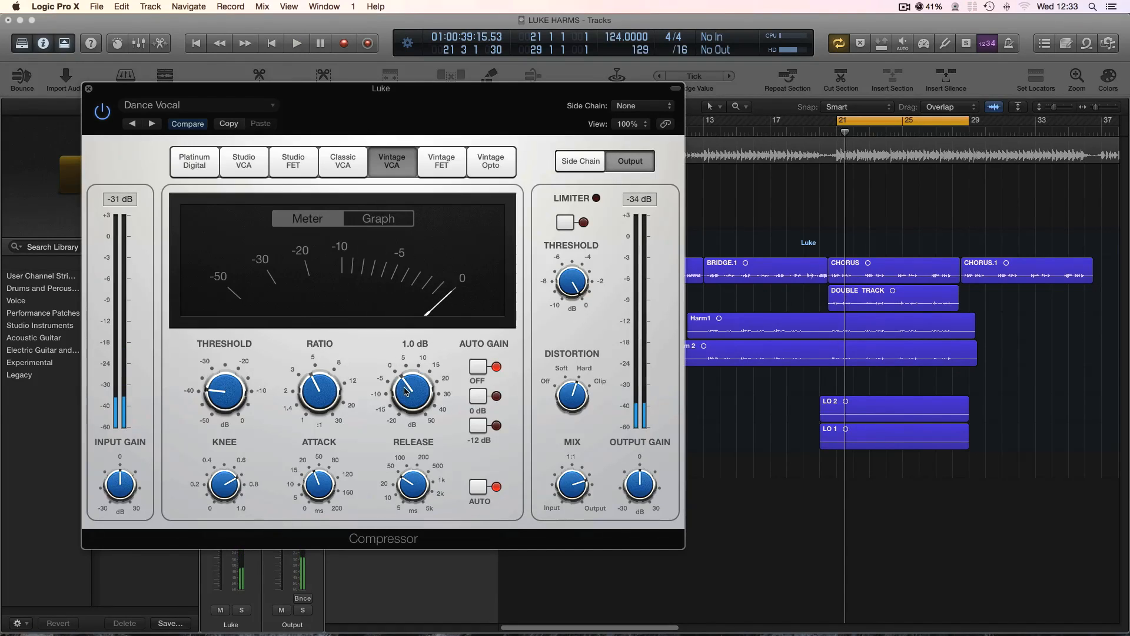
left_click_drag(404, 384, 405, 375)
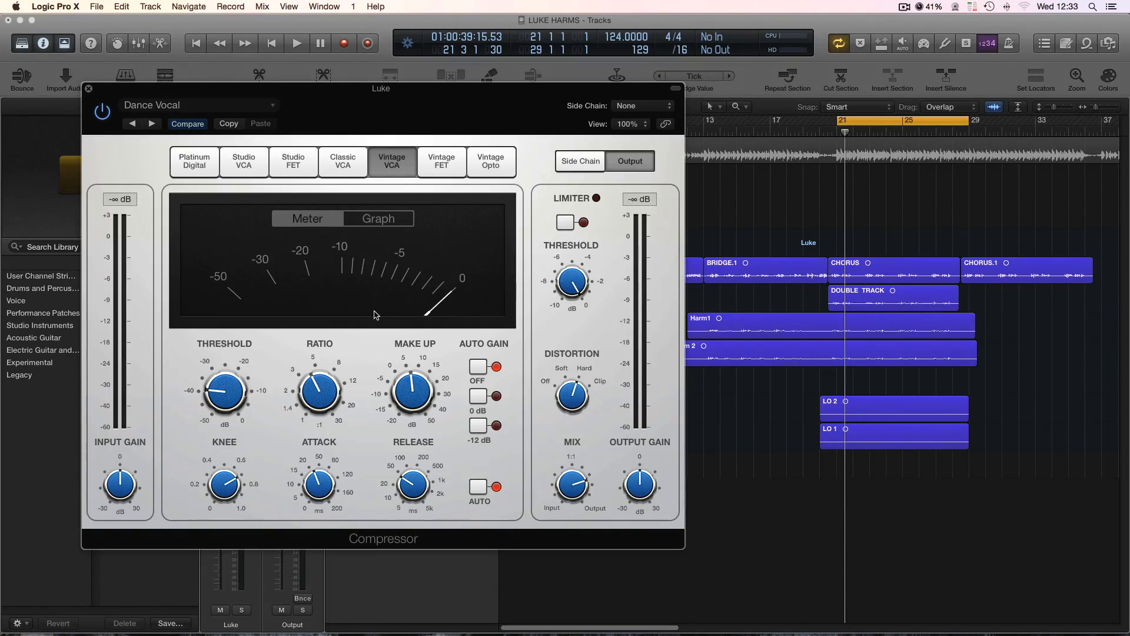
- Compare the vocals with the compressor bypassed and re-enabled during playback
key("space")
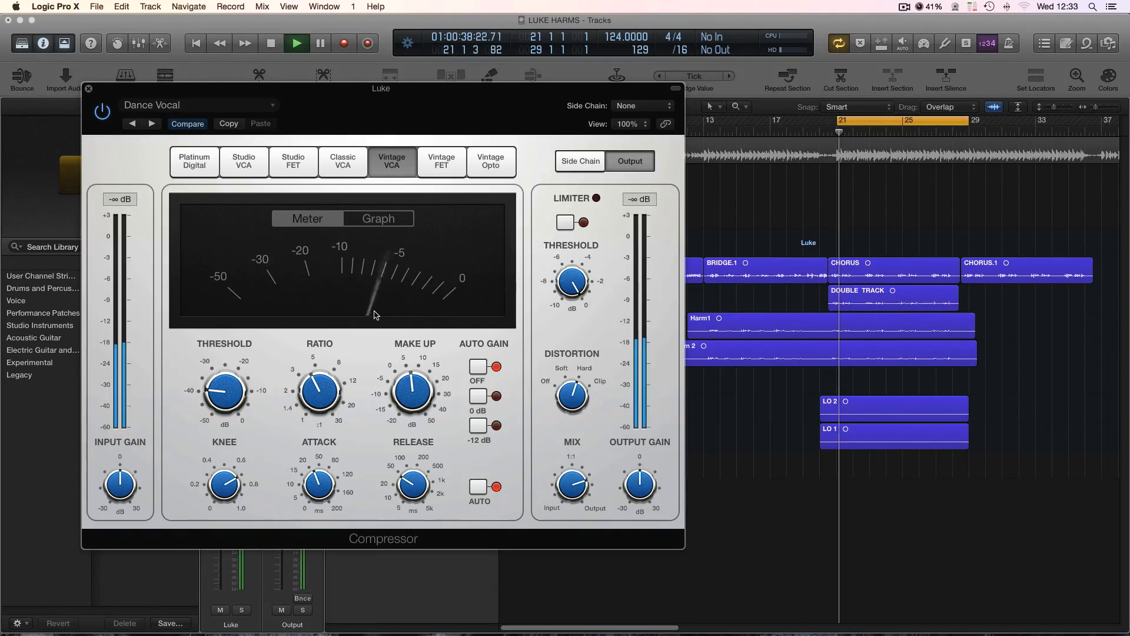
left_click(100, 113)
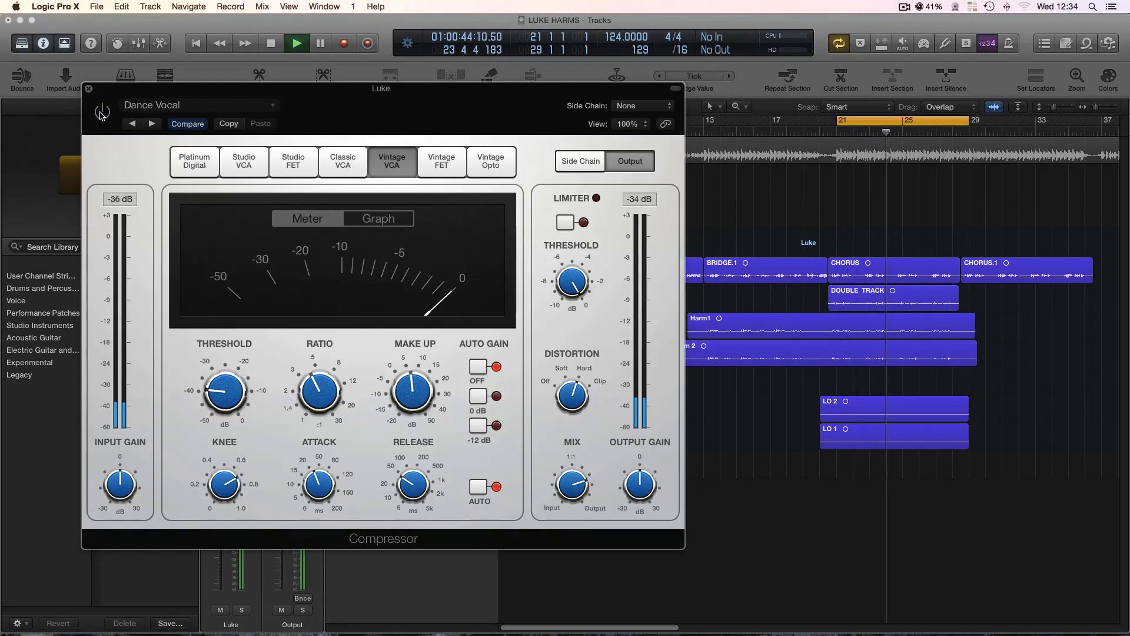
left_click(101, 113)
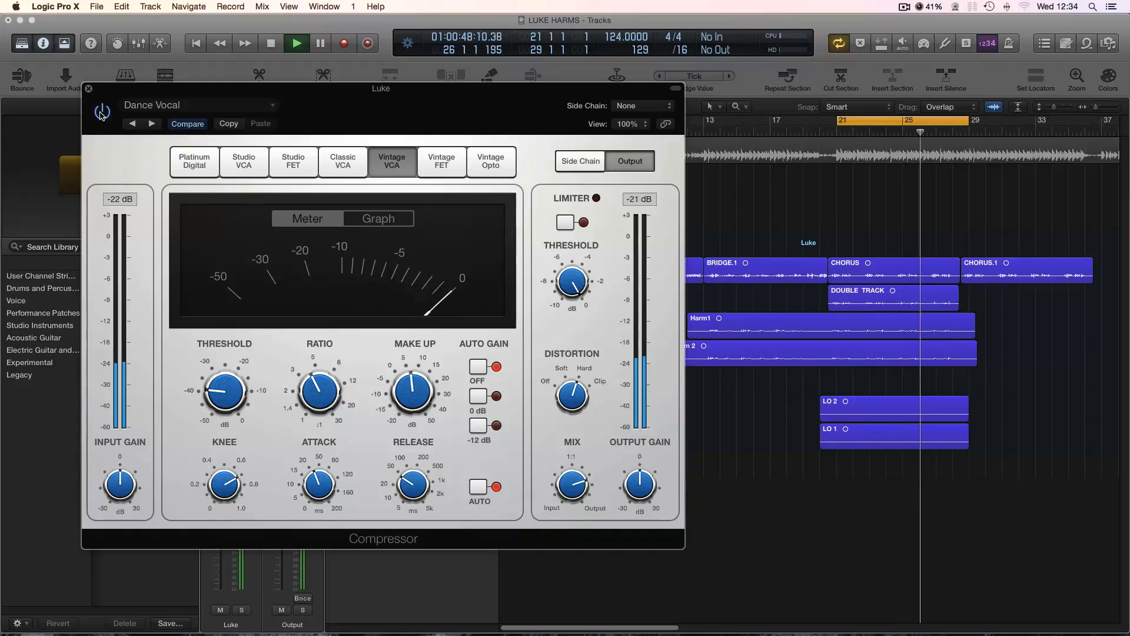
key("space")
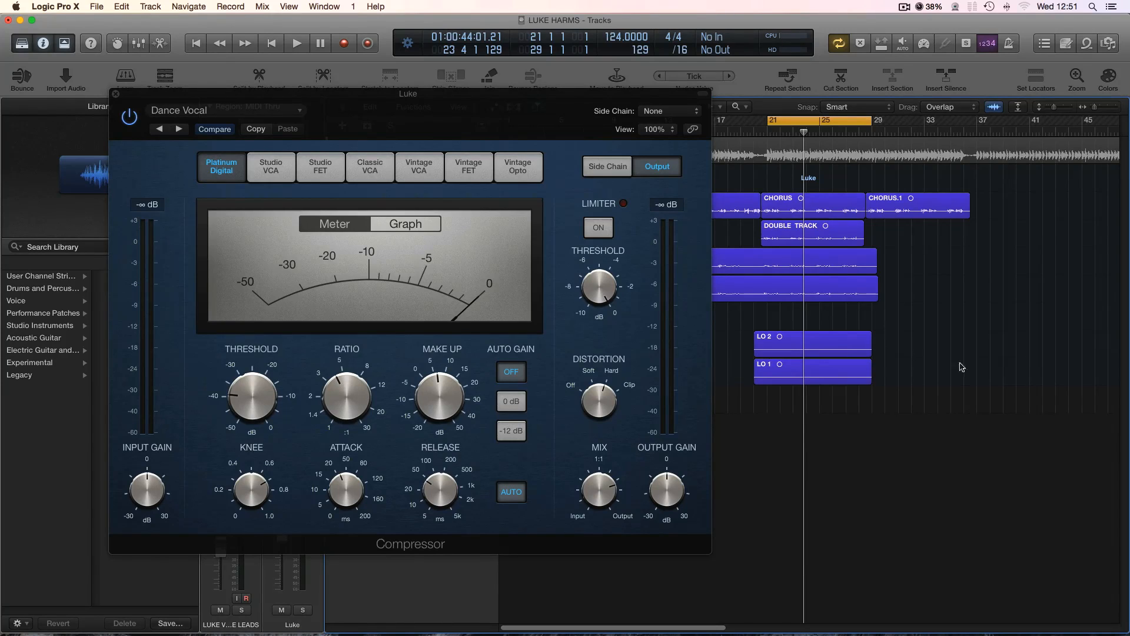
- Switch the compressor through the Studio VCA, Studio FET and Classic VCA models, ending on Vintage VCA
left_click(272, 168)
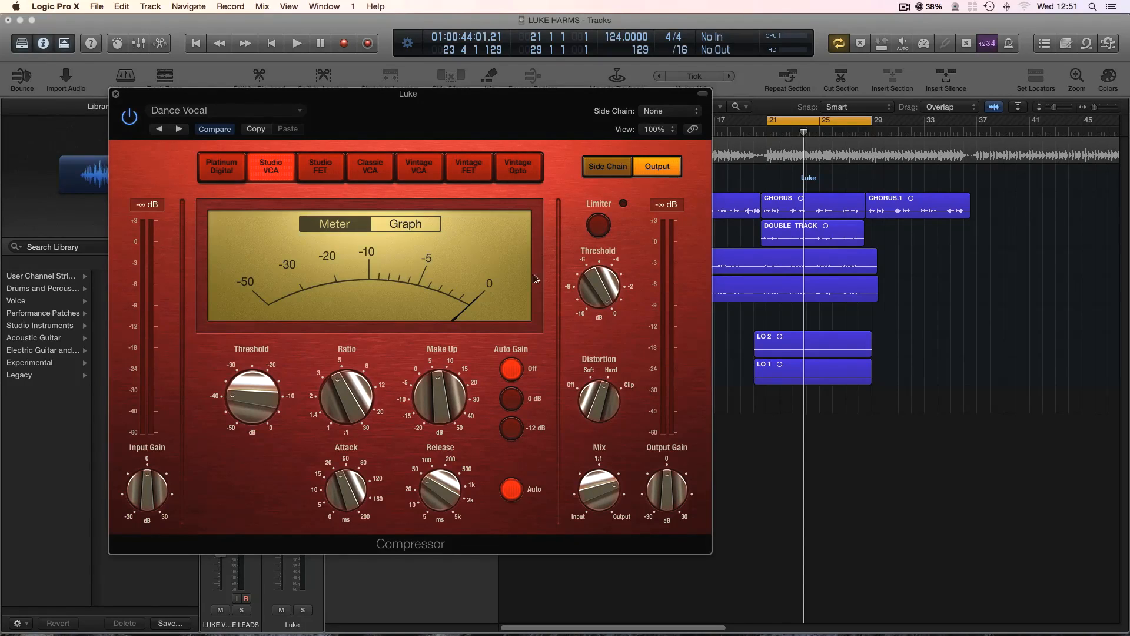
left_click(334, 173)
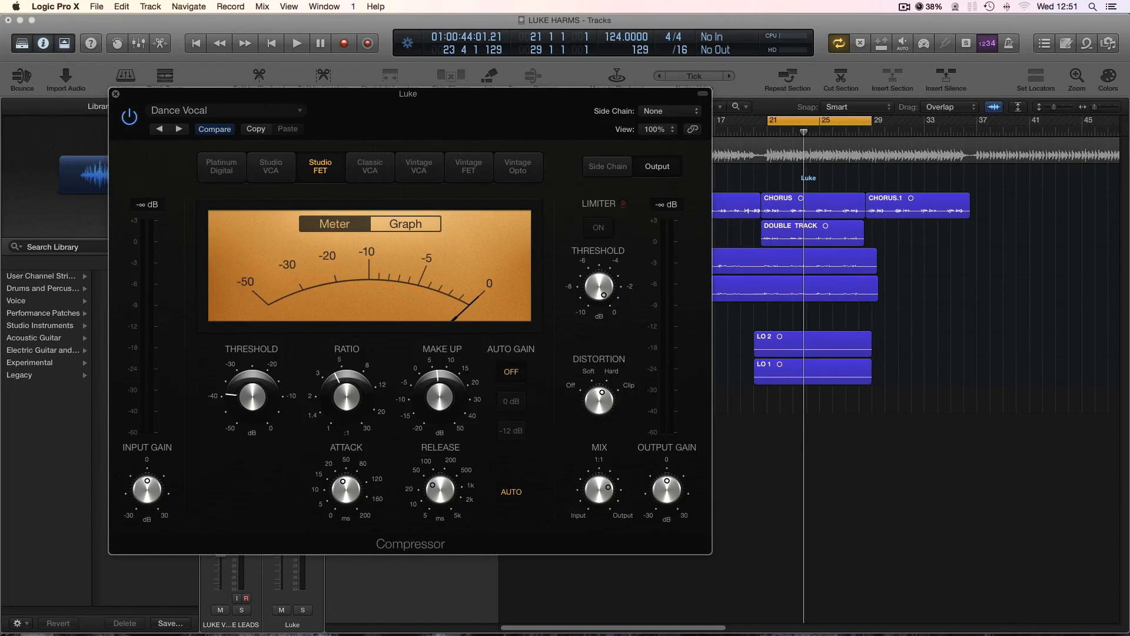
left_click(359, 169)
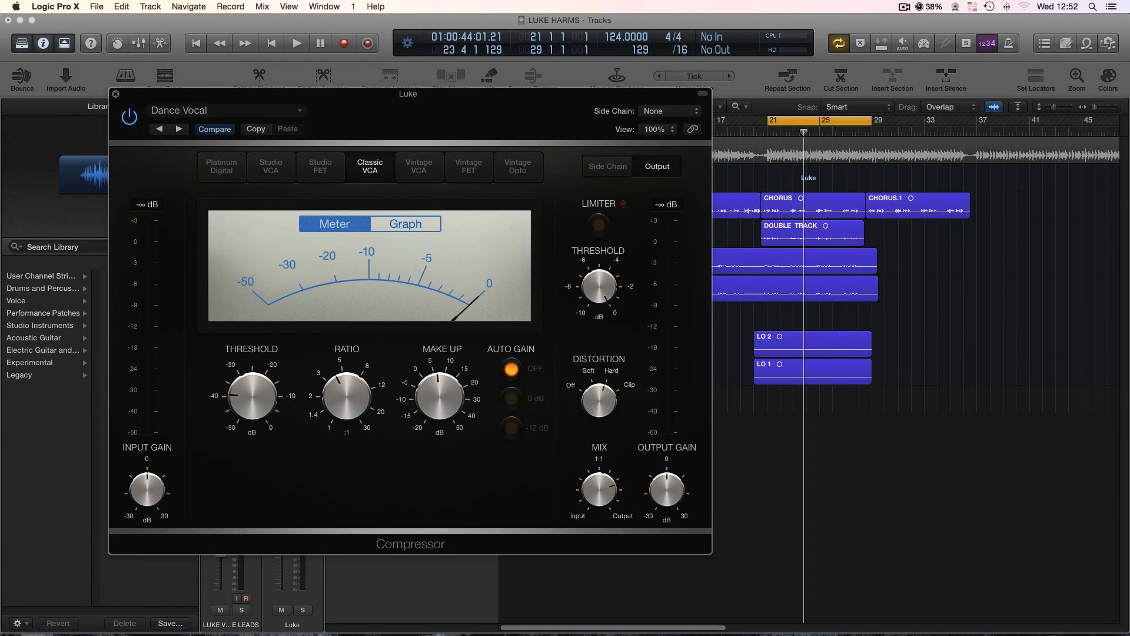
left_click(434, 160)
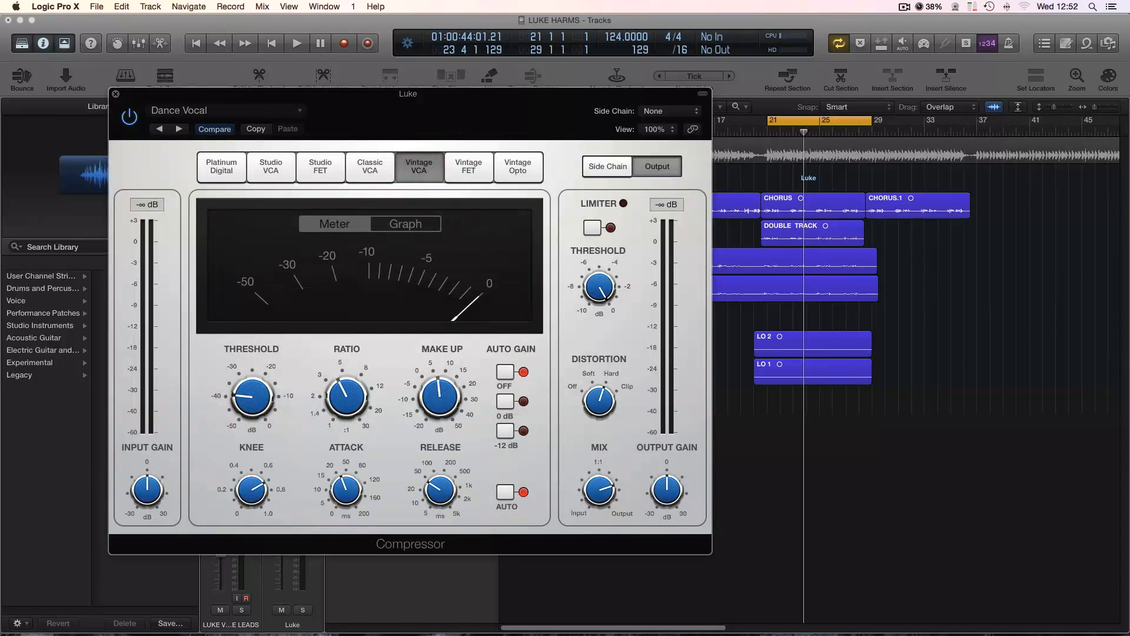
- Audition the compressor models on the playing vocals, stepping from Platinum Digital through Studio, Classic and Vintage types to Vintage Opto
left_click(460, 171)
left_click(213, 170)
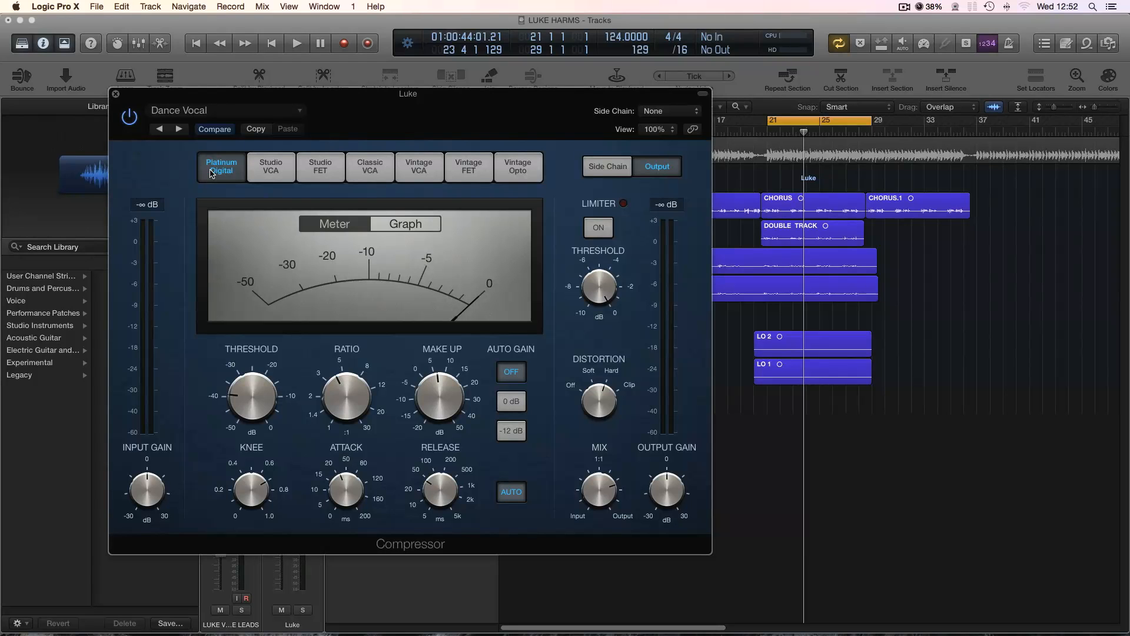
key("space")
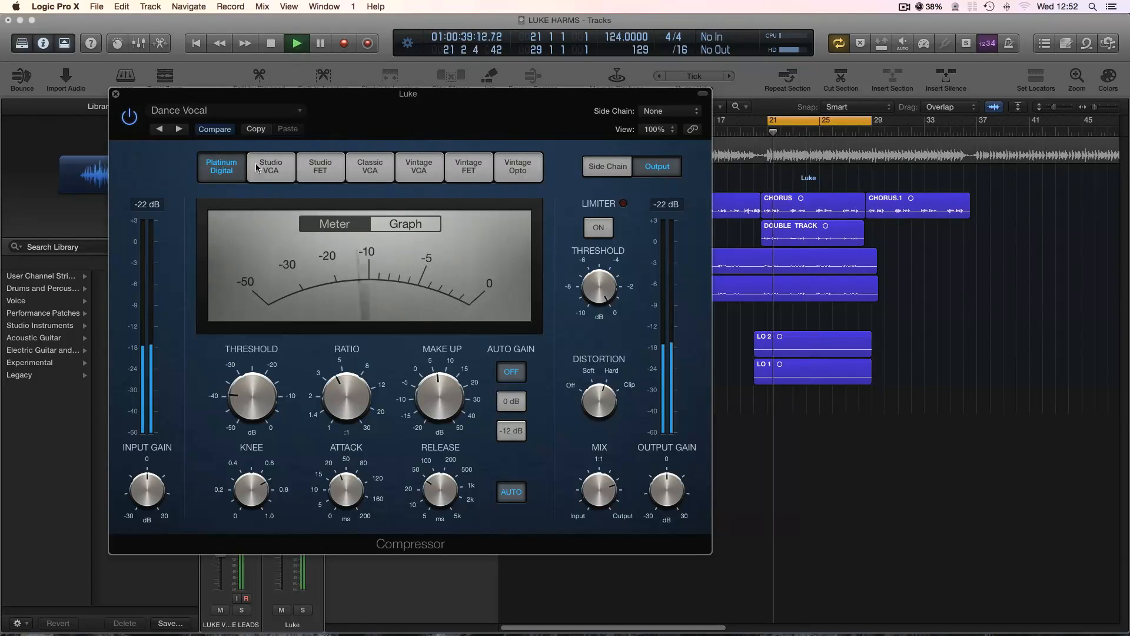
left_click(275, 167)
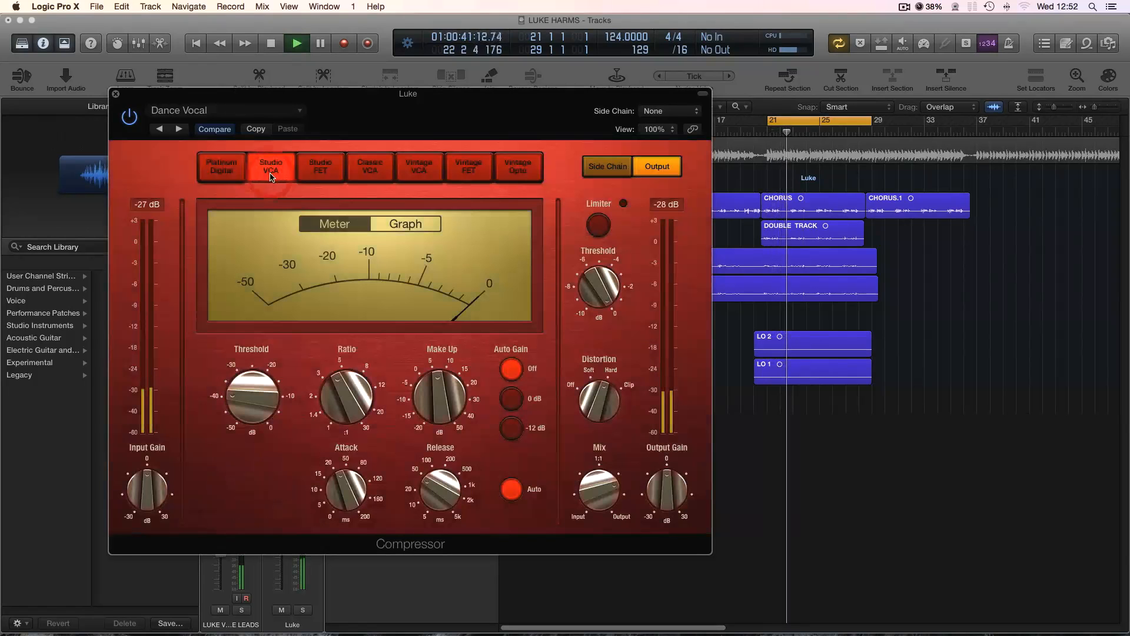
left_click(318, 170)
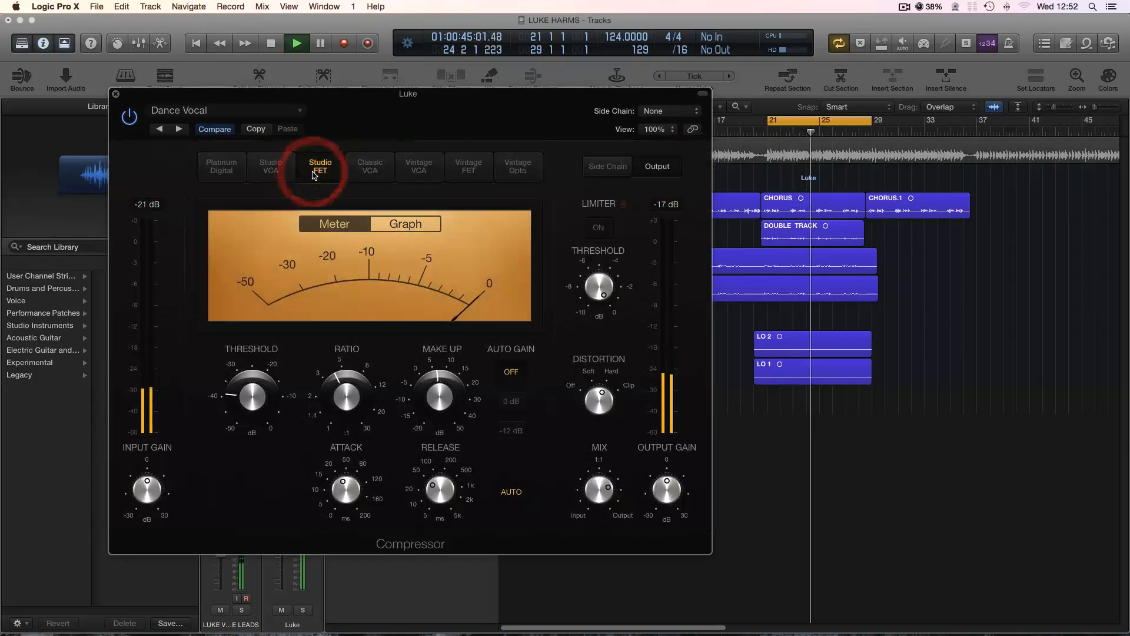
left_click(361, 172)
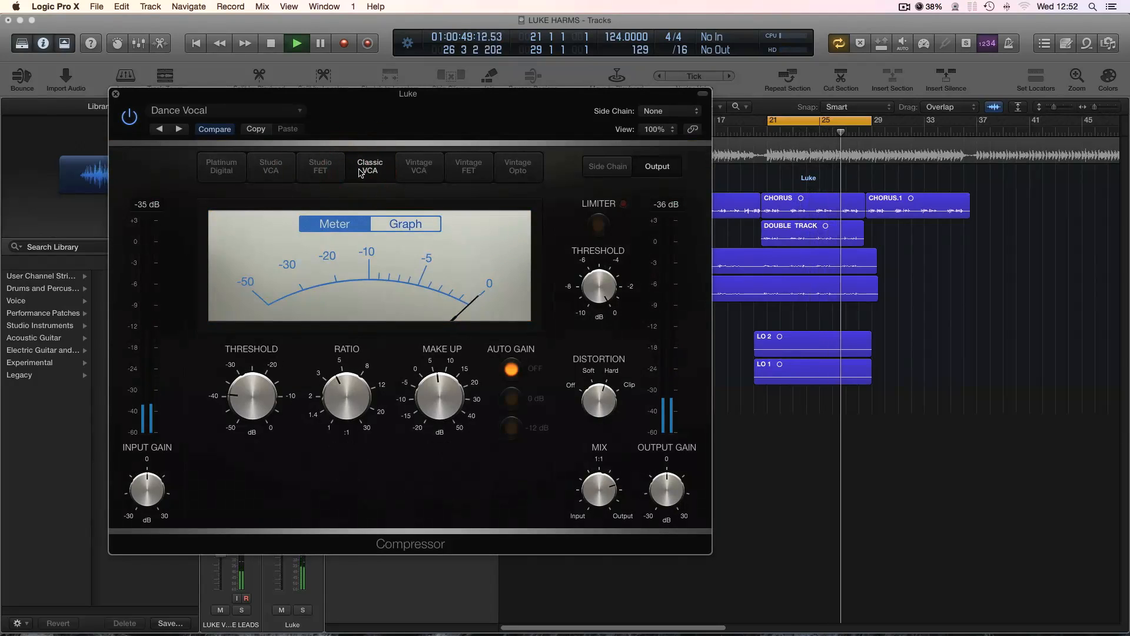
left_click(420, 170)
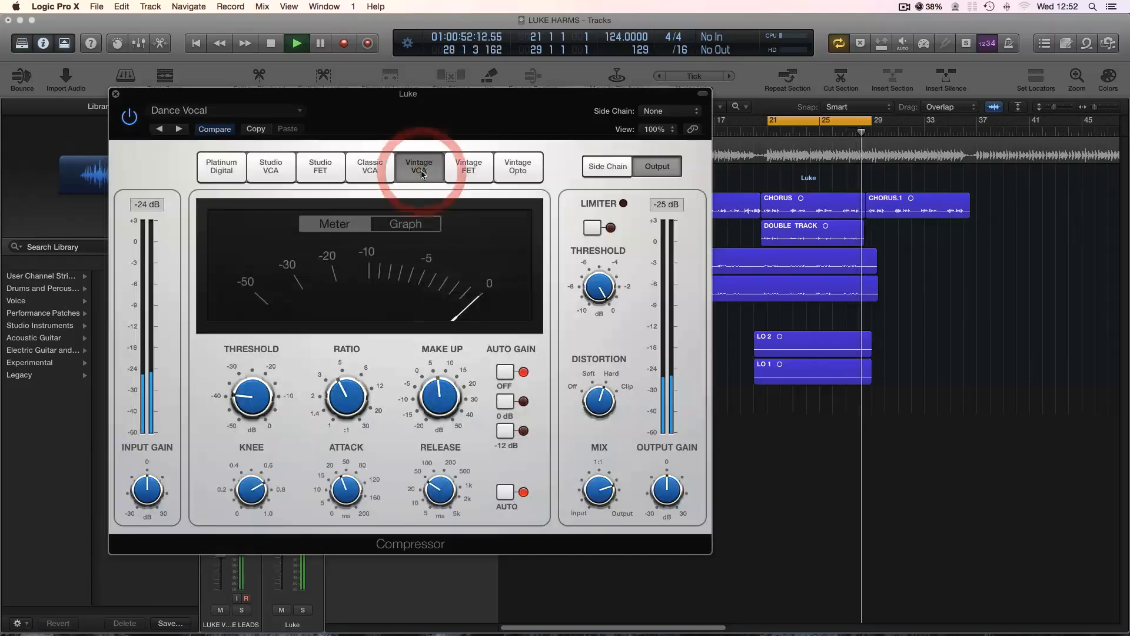
left_click(471, 169)
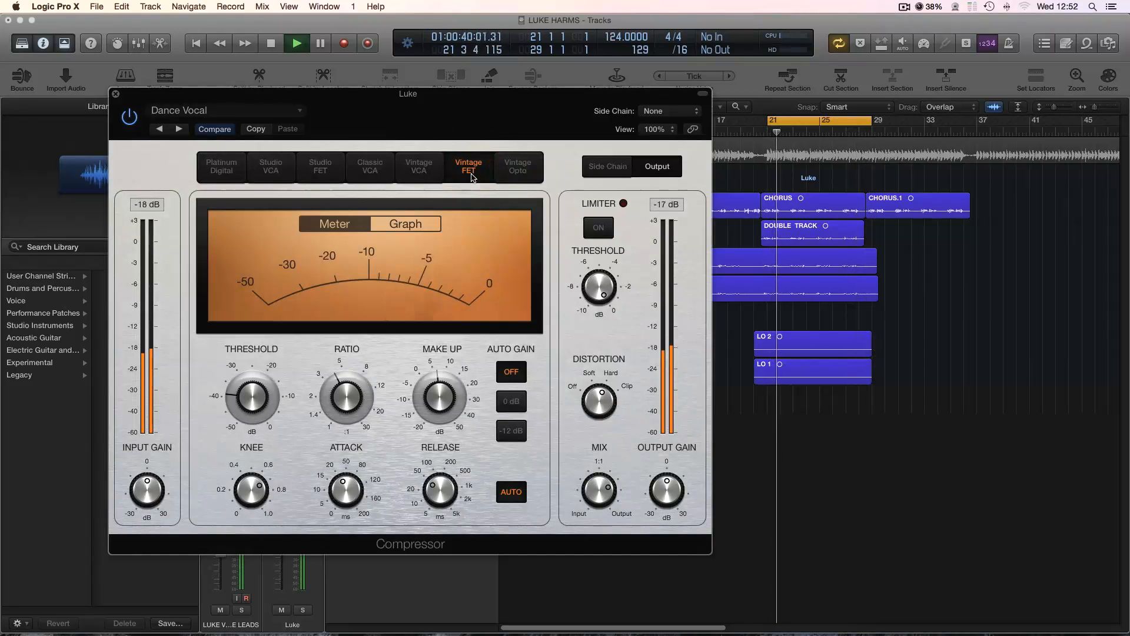
mouse_move(320, 388)
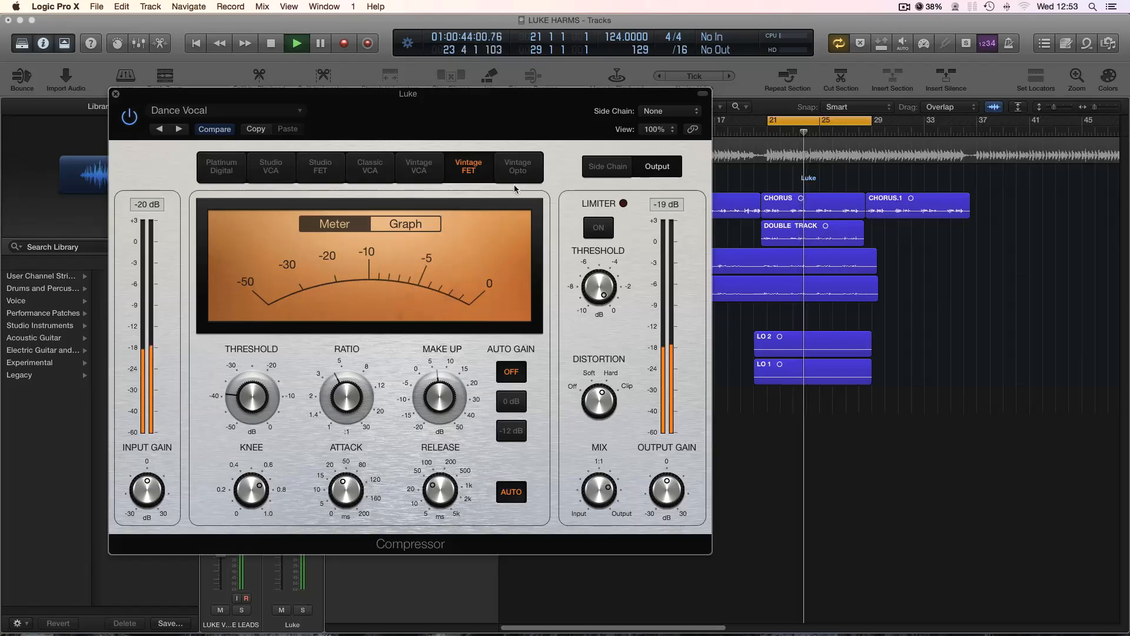
left_click(516, 170)
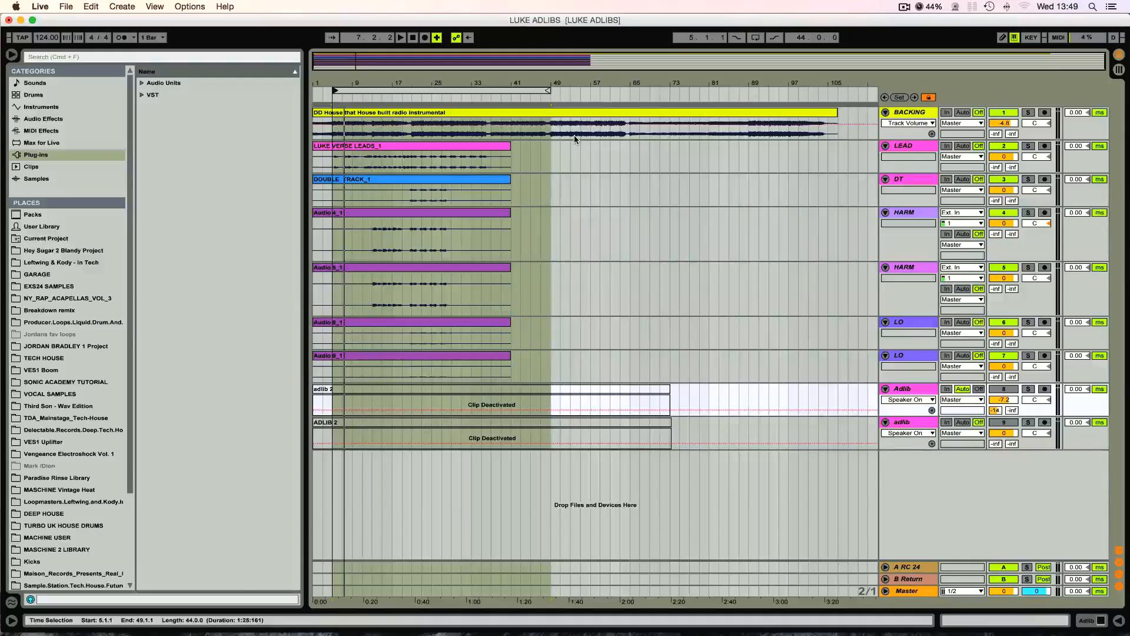
- Switch to Ableton Live and group the six vocal tracks from LEAD through the second LO
left_click(901, 147)
left_click(902, 156)
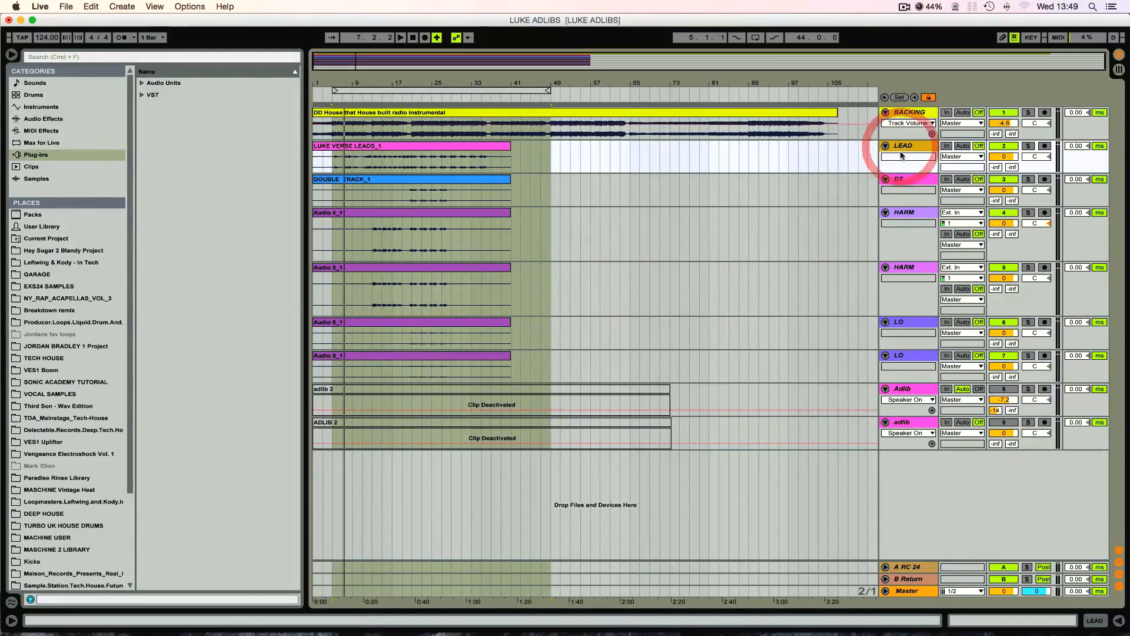
left_click(895, 356, "shift")
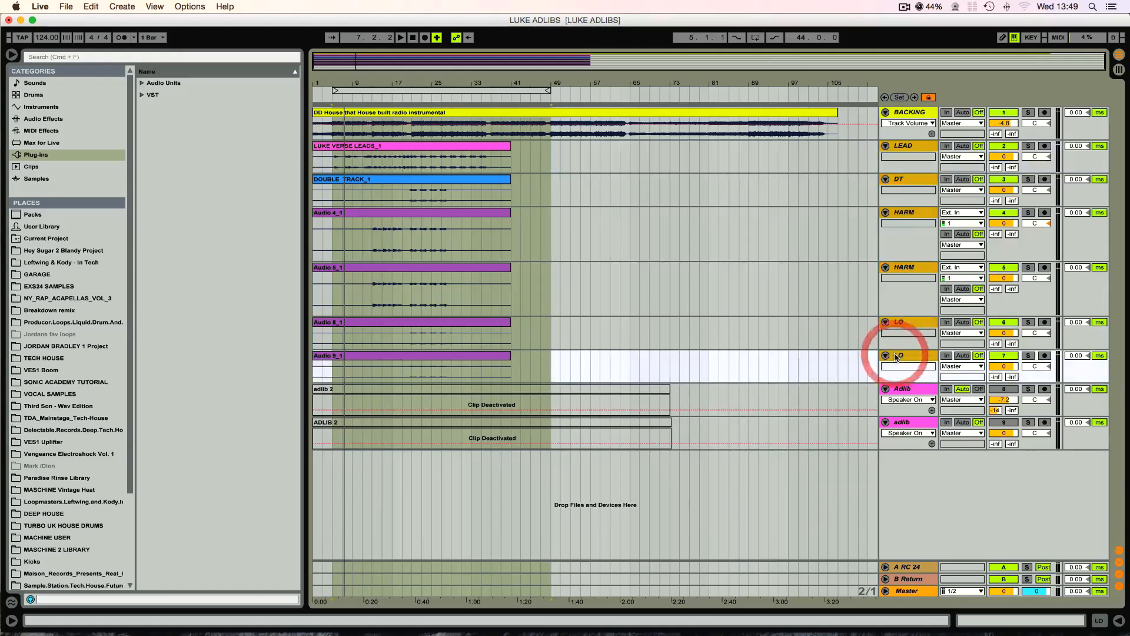
key("super+g")
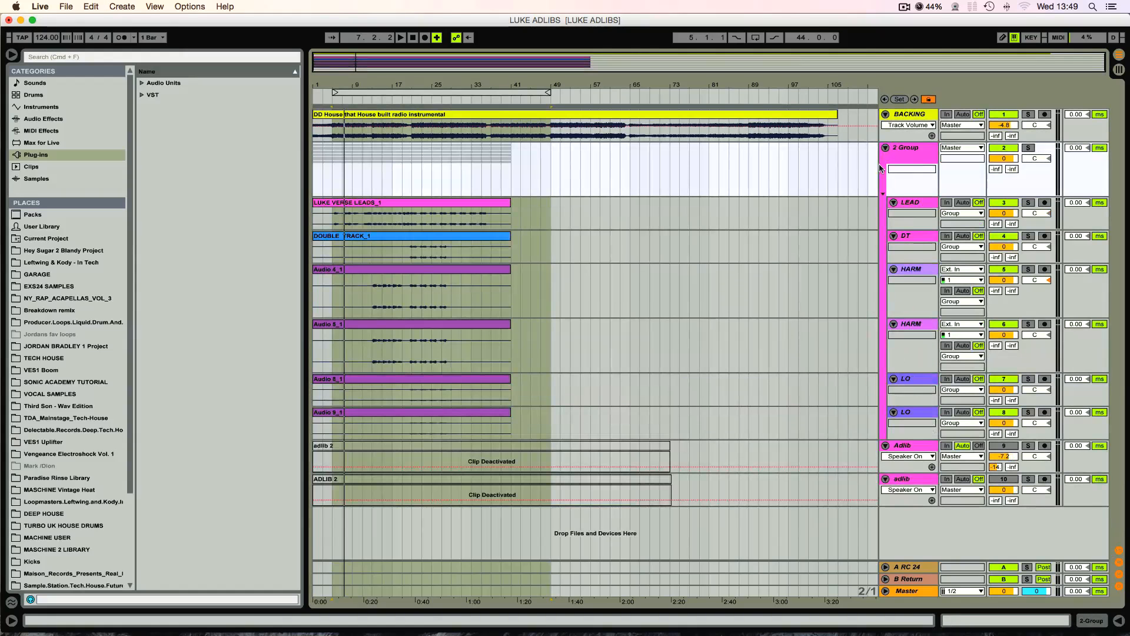
- Rename the new vocal group track with the vocalist's first name
left_click(905, 150)
key("super+r")
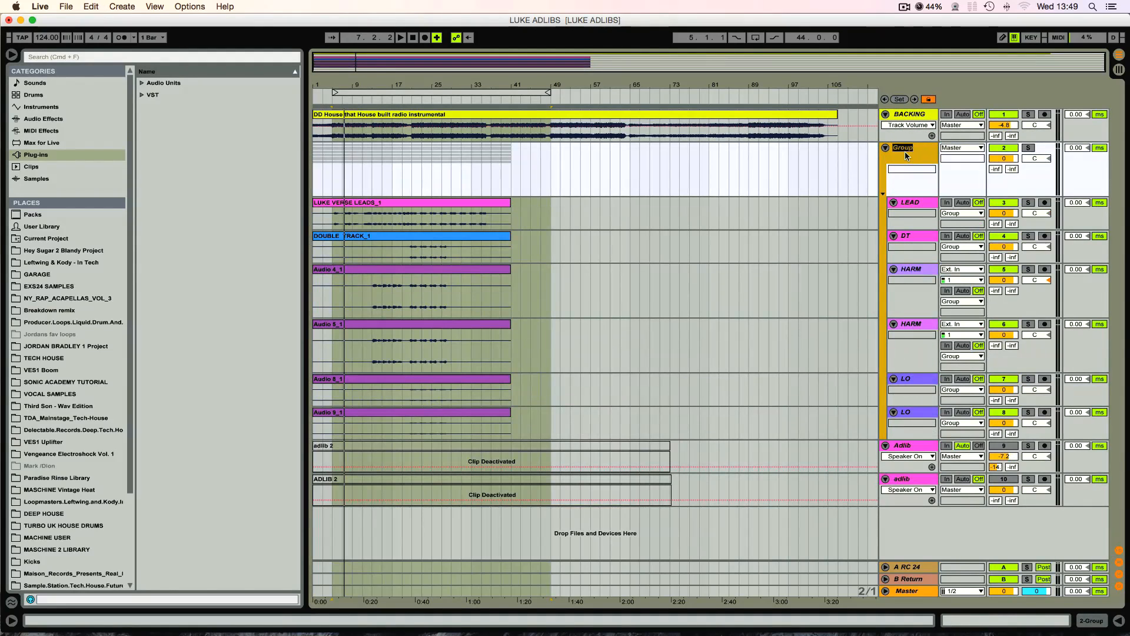
type("LUK")
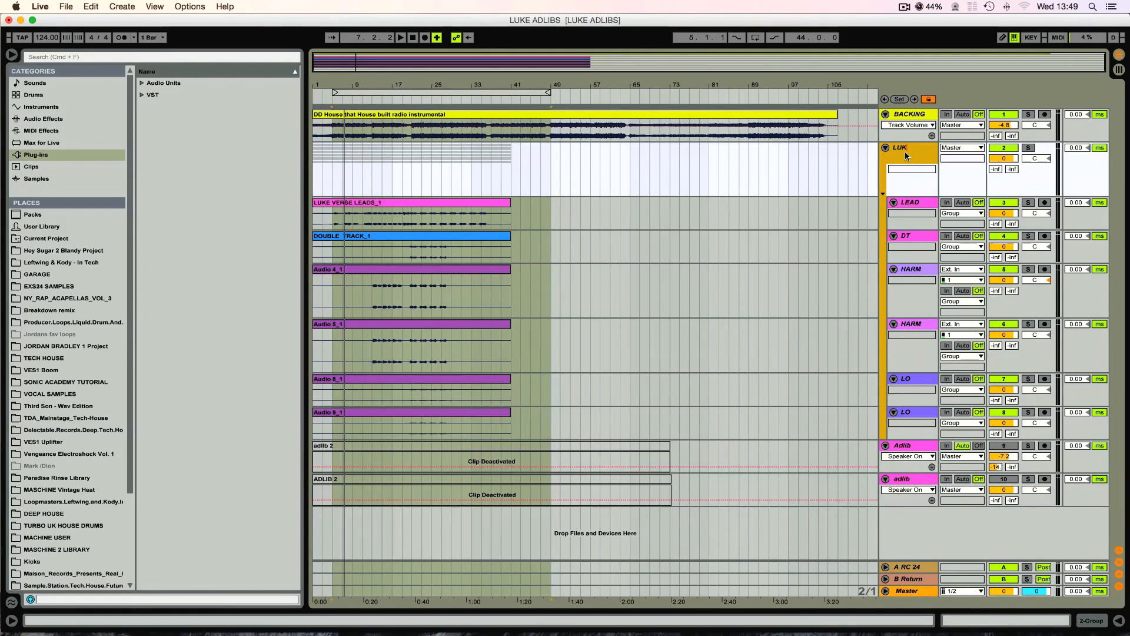
type("E")
key("Return")
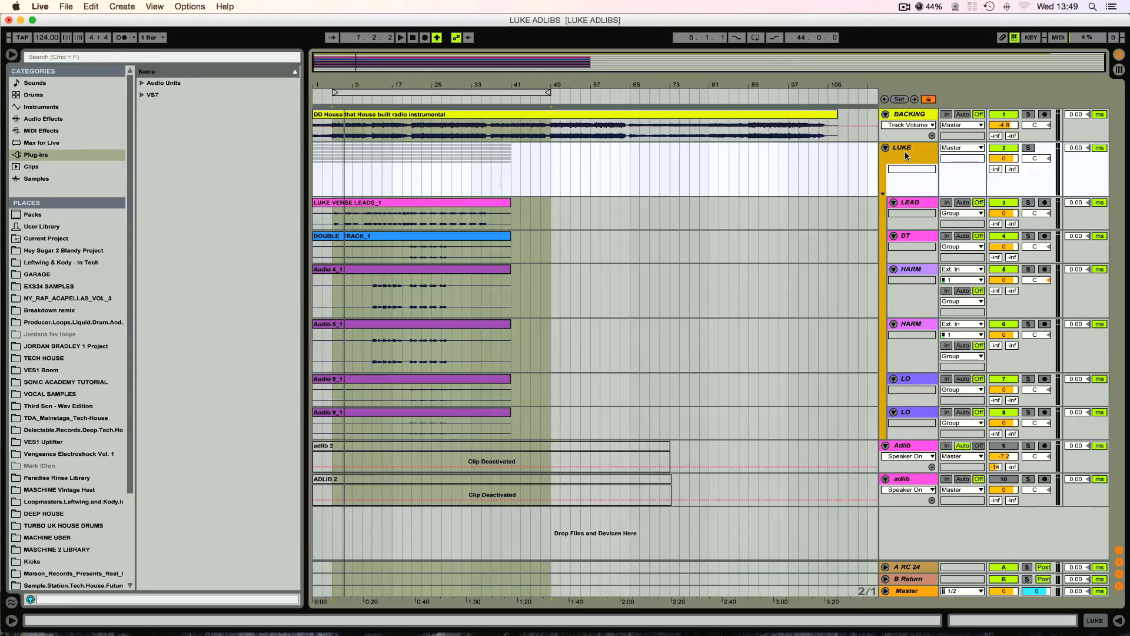
- Add a Glue Compressor from the audio effects to the vocal group track
left_click(905, 150)
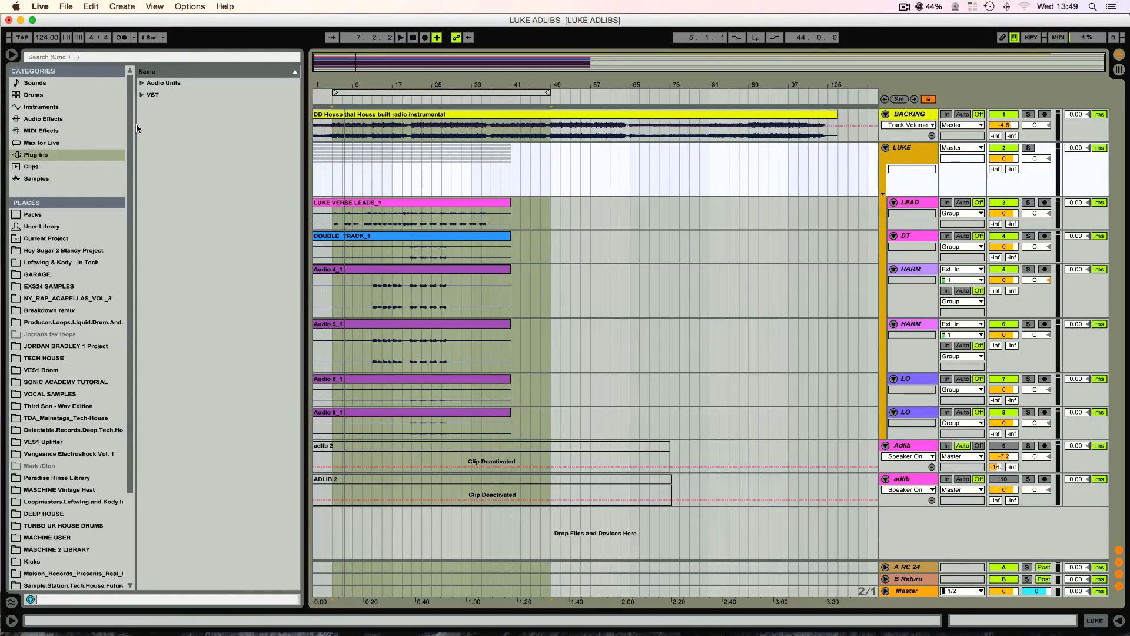
left_click(46, 118)
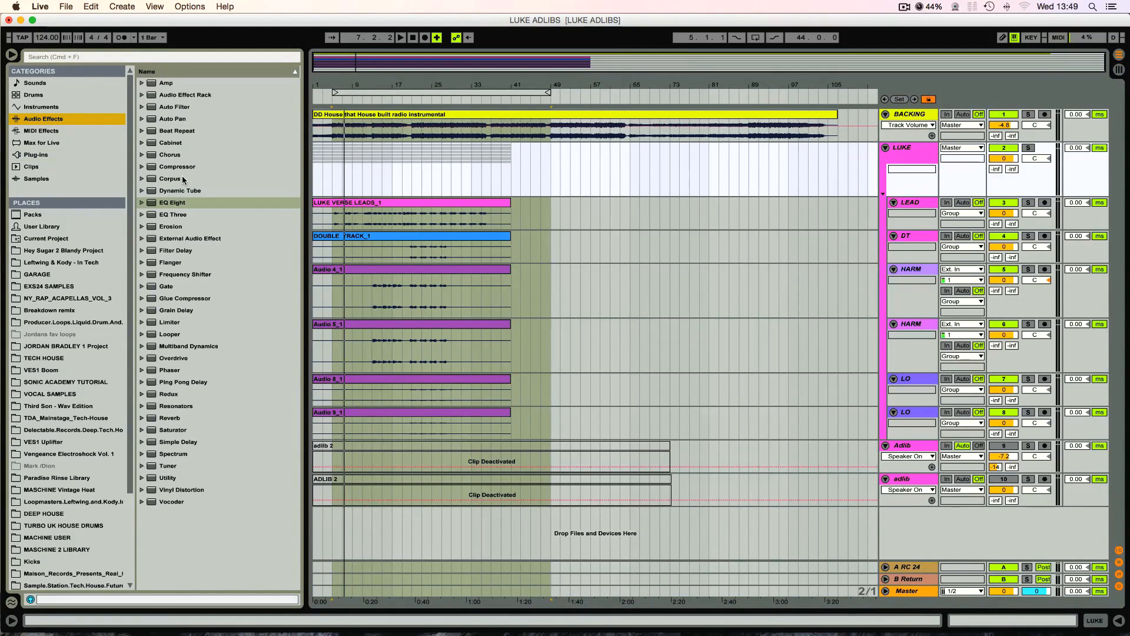
left_click(150, 300)
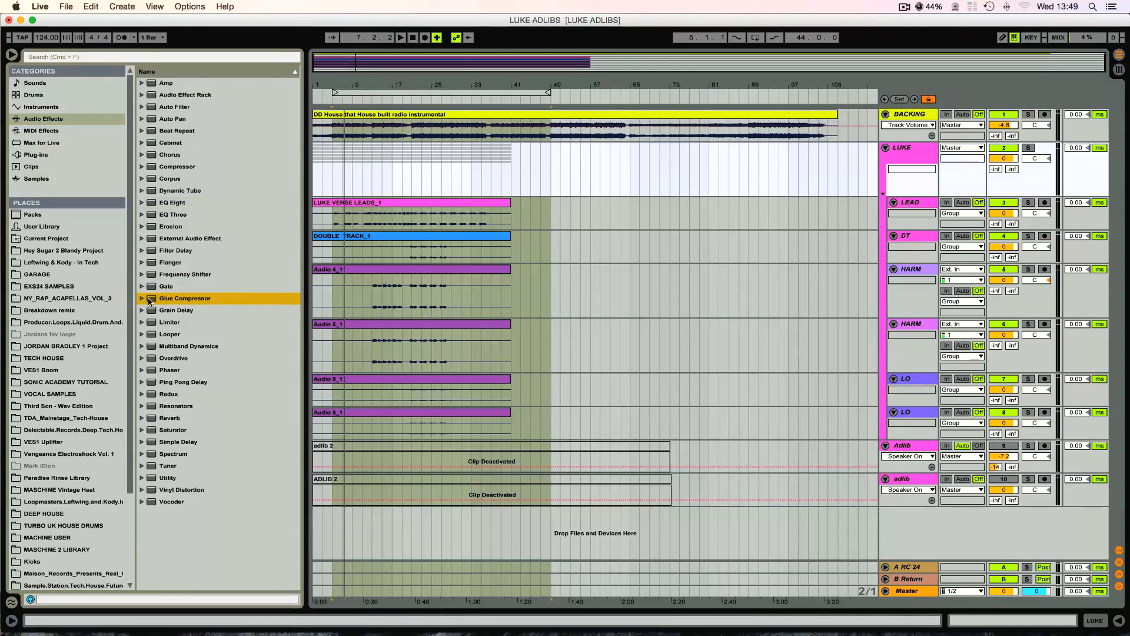
left_click_drag(150, 300, 475, 154)
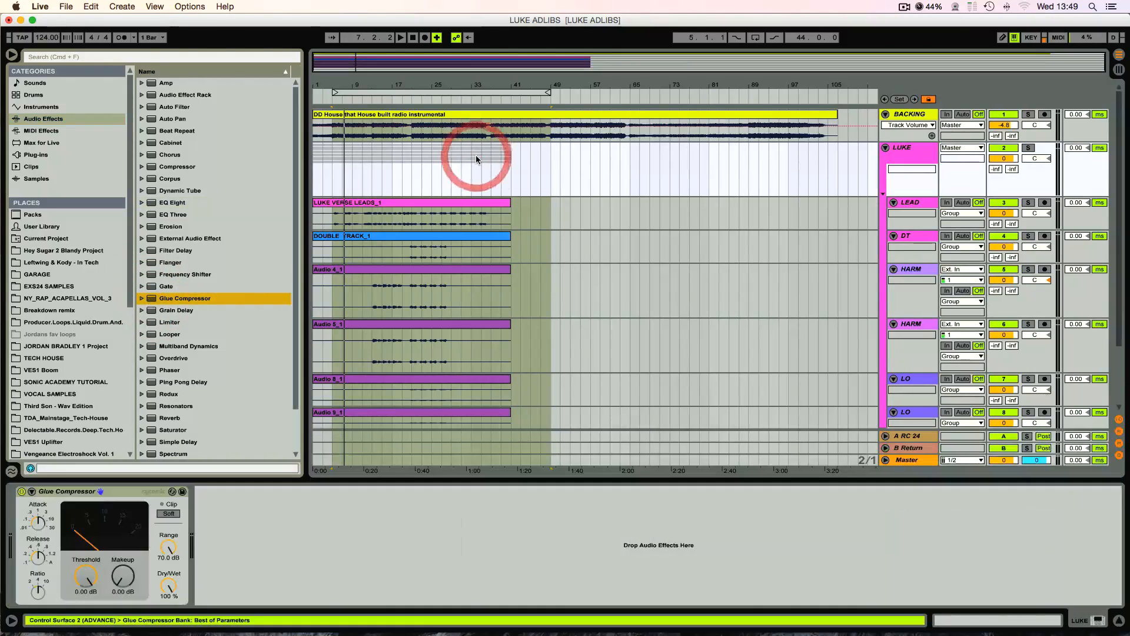
- Solo the vocal group and loop playback from bar 21 to bar 41
left_click(359, 95)
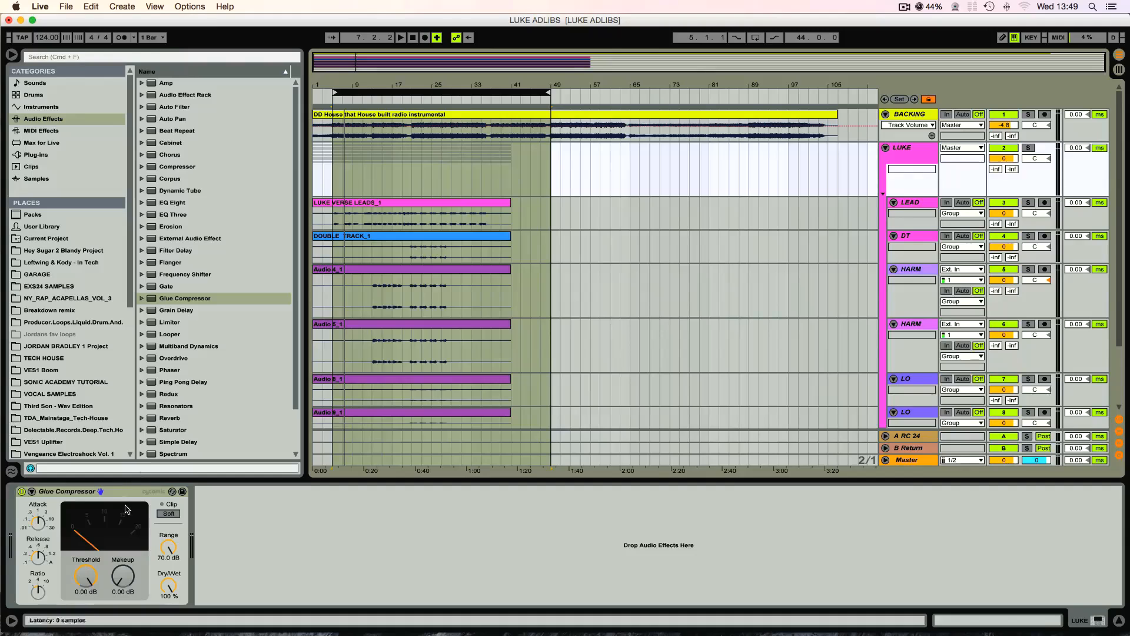
left_click(1029, 149)
left_click_drag(334, 93, 413, 95)
left_click_drag(548, 94, 511, 96)
left_click(477, 94)
left_click(756, 37)
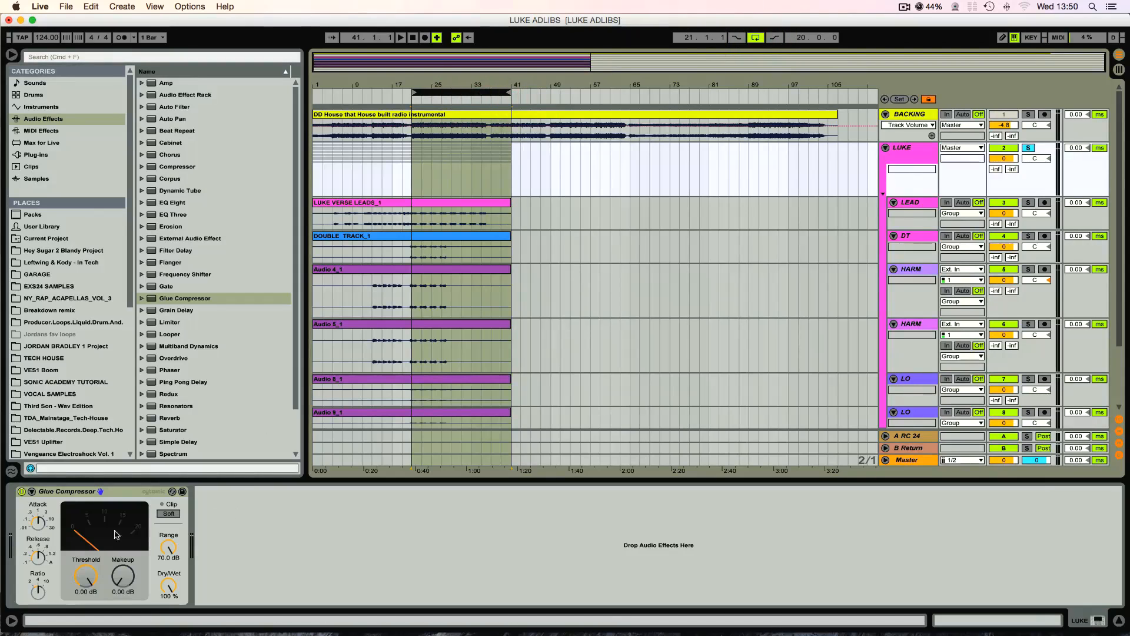
key("space")
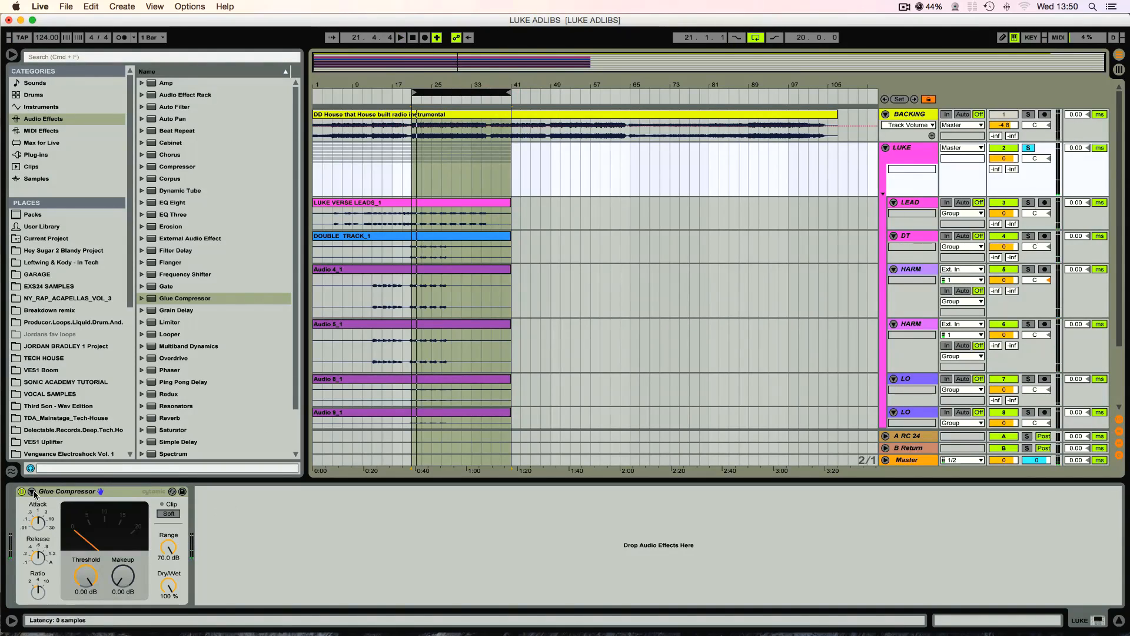
- Show the Glue Compressor presets in the browser and raise the device's release time
left_click(141, 301)
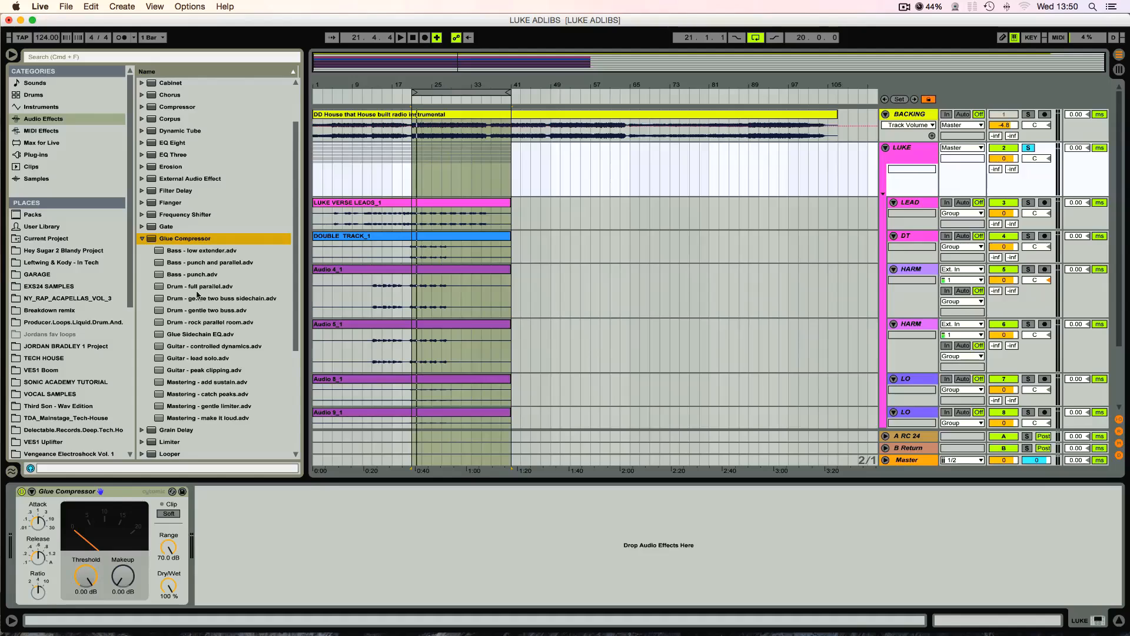
left_click(311, 584)
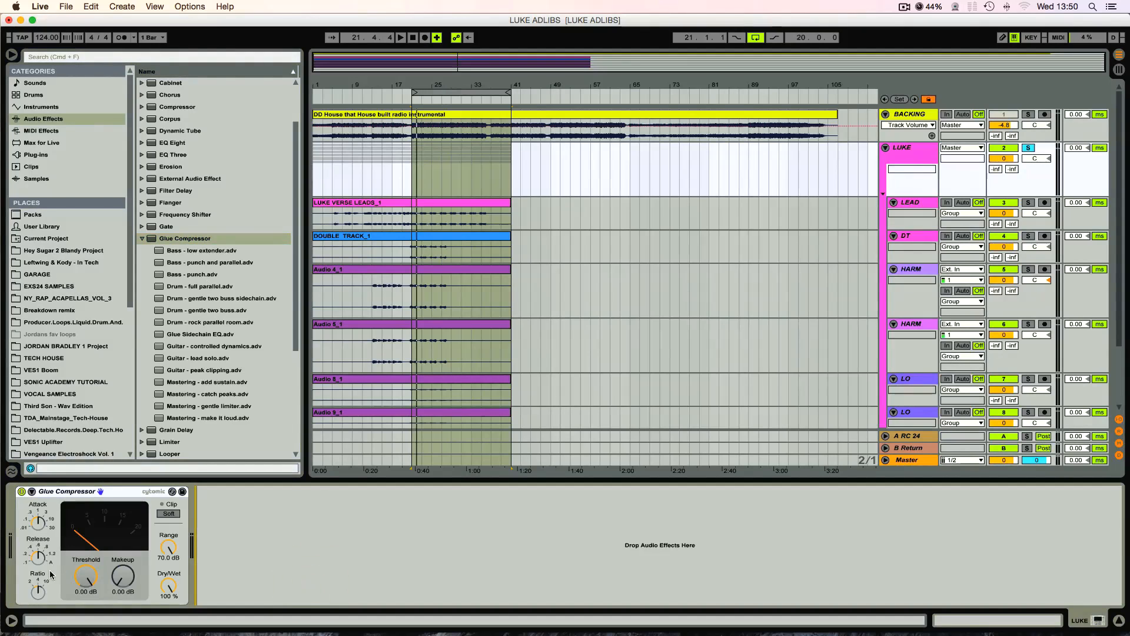
left_click(34, 522)
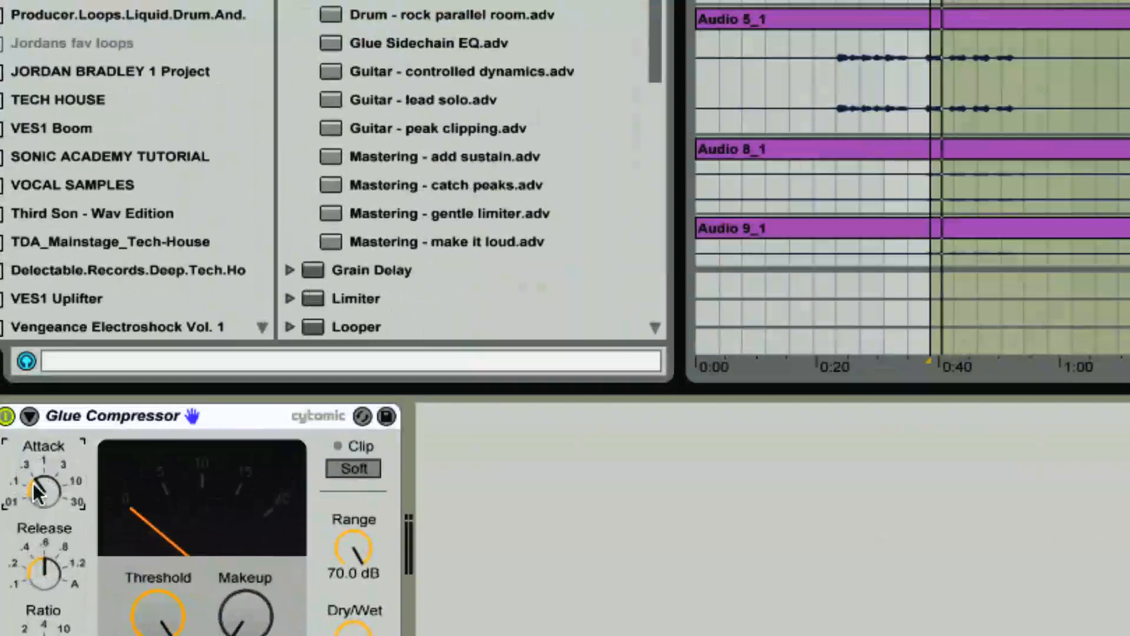
left_click_drag(54, 558, 54, 547)
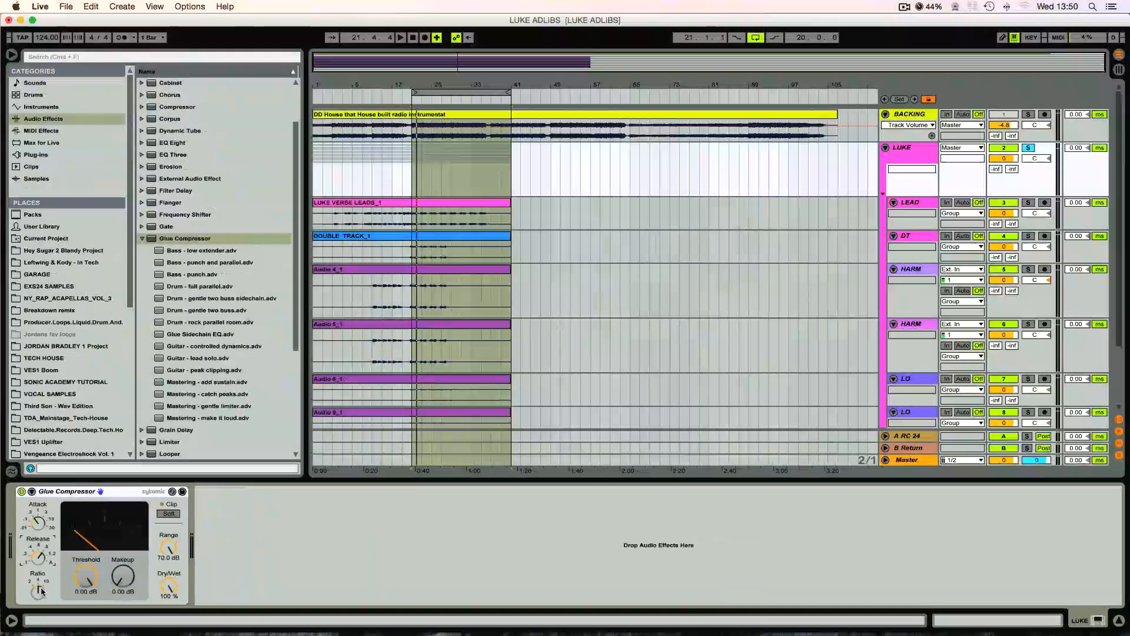
- Play the looped vocals and set the Glue Compressor's threshold to -25.7 dB and makeup gain to 6.19 dB
left_click(458, 90)
key("space")
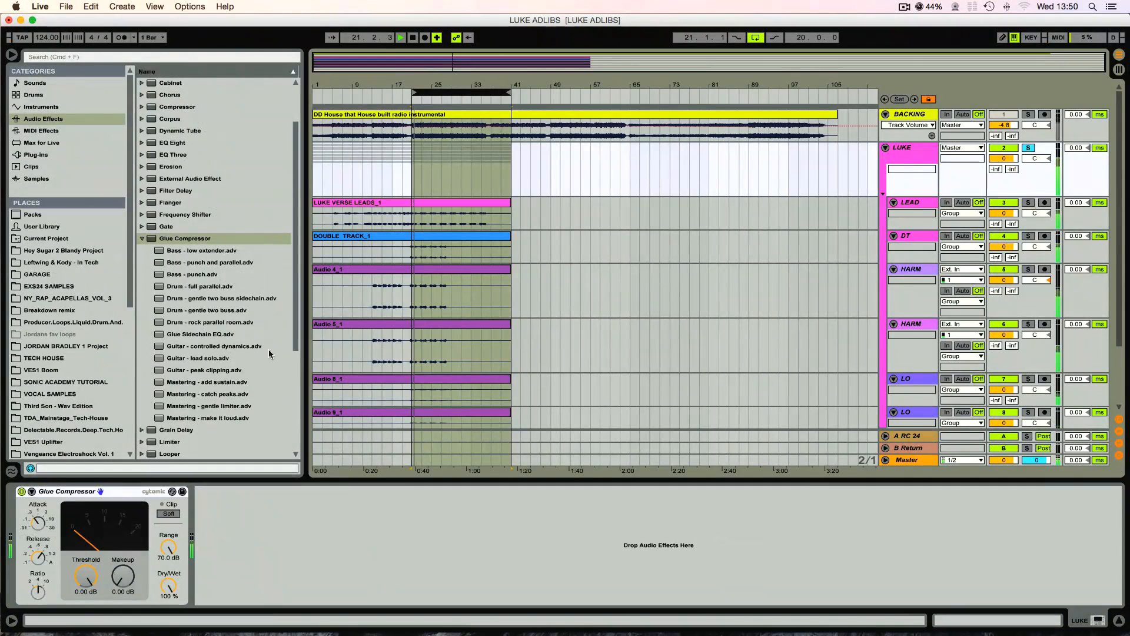
left_click_drag(89, 574, 89, 618)
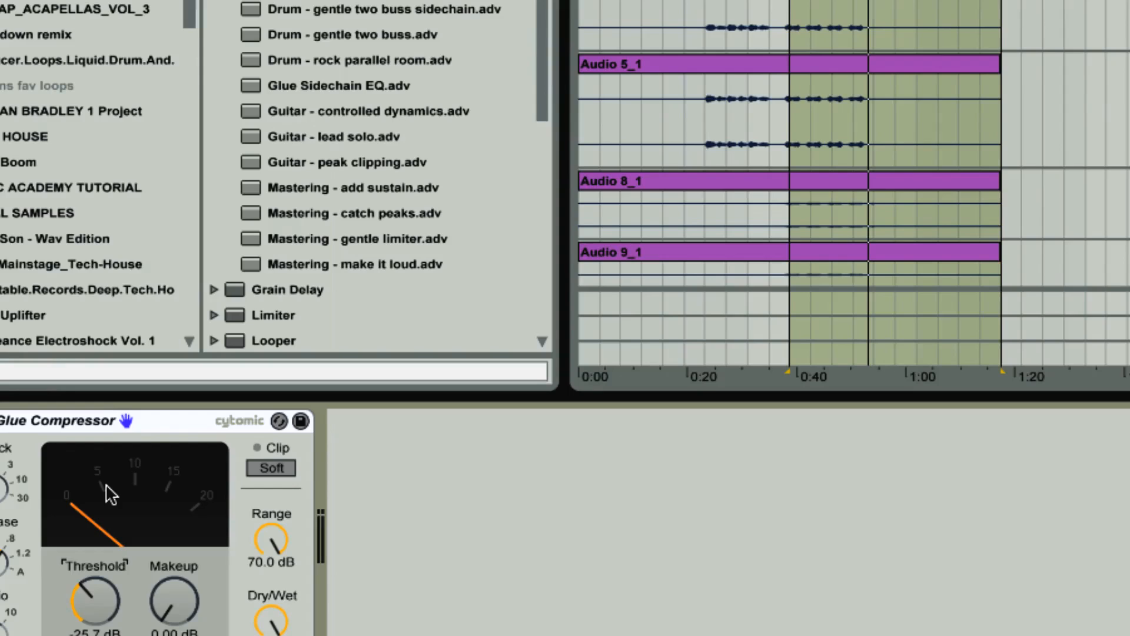
left_click_drag(174, 601, 174, 565)
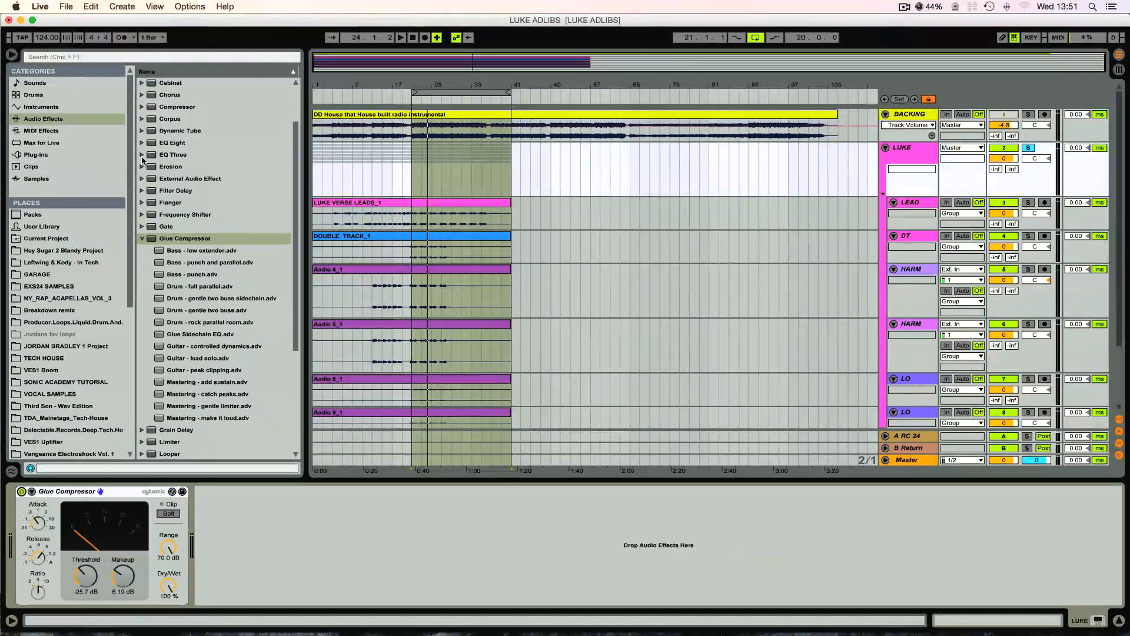
- Add the standard Compressor after the Glue Compressor on the vocal group and switch the Glue Compressor off
mouse_move(145, 107)
left_mouse_down()
mouse_move(135, 101)
mouse_move(259, 232)
mouse_move(263, 527)
left_mouse_up()
left_click(21, 491)
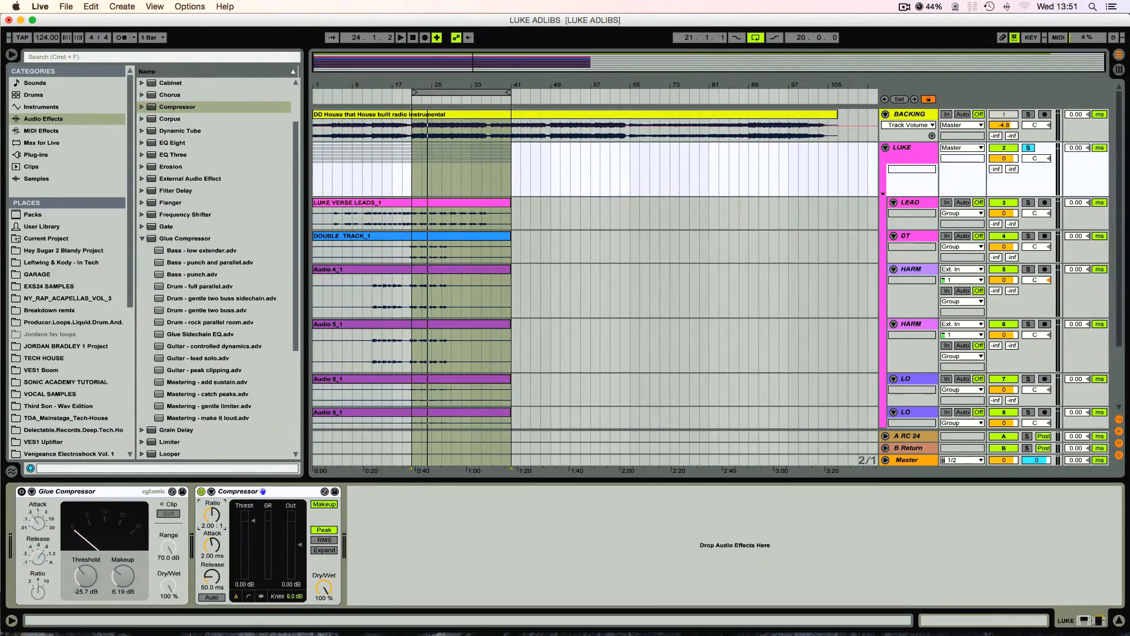
- Set the Compressor's ratio to 3.07:1 and release to 807 ms, and enable automatic release
left_click_drag(213, 515, 213, 512)
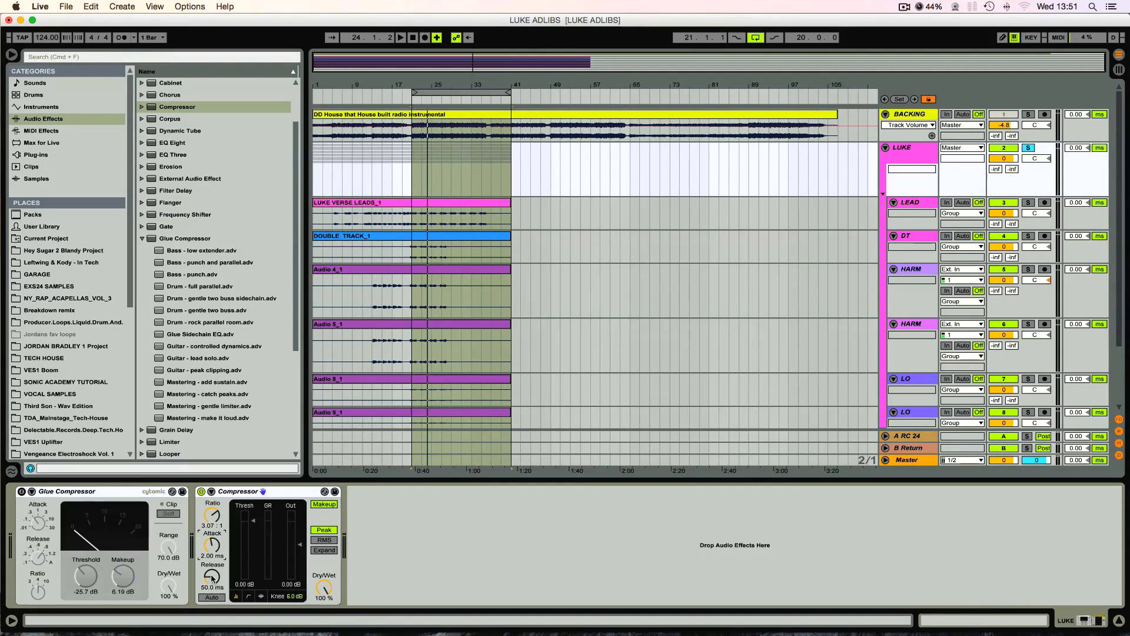
left_click_drag(212, 576, 212, 554)
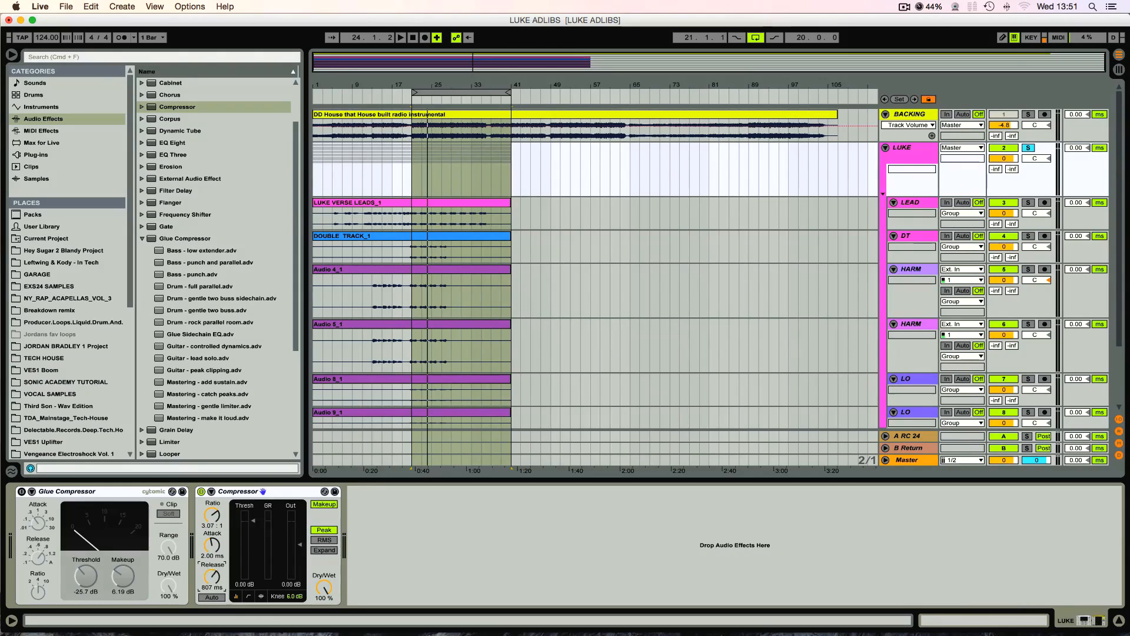
left_click(210, 597)
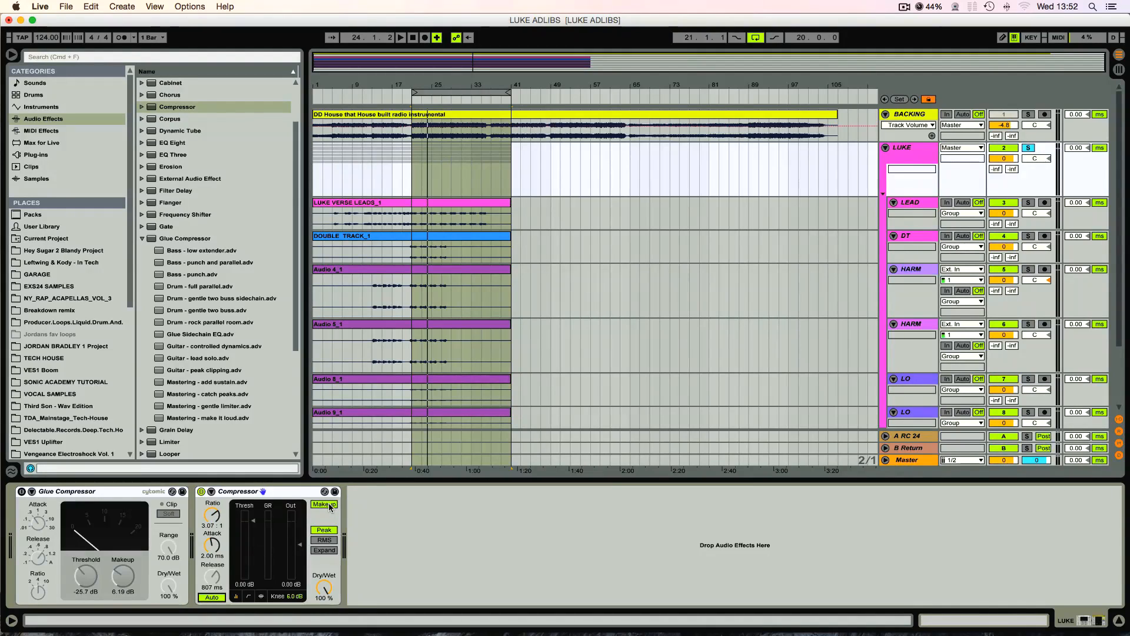
- Play the looped vocals and set the Compressor's threshold to -26.3 dB
key("space")
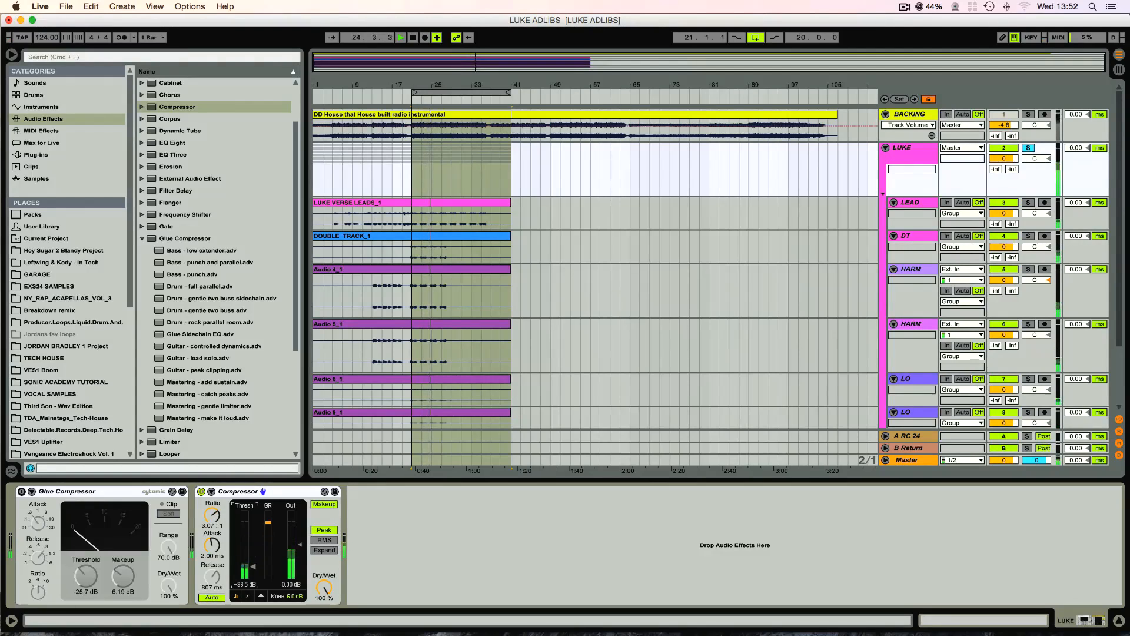
left_click_drag(253, 561, 254, 560)
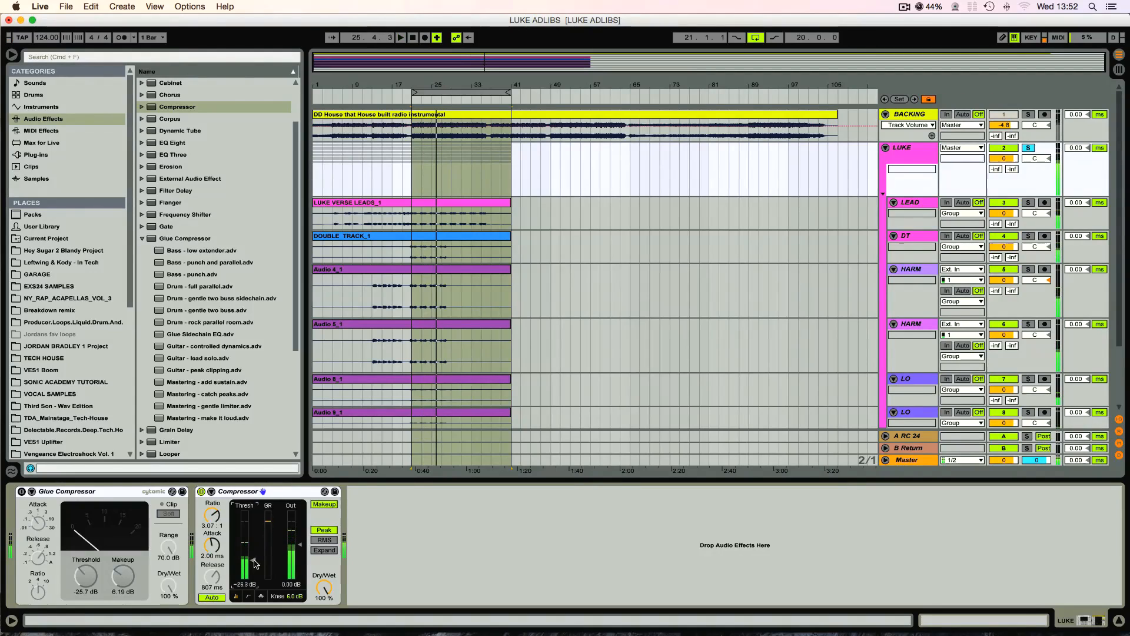
- Compare the looped vocals with the Compressor's automatic makeup gain off, and turn Makeup back on
left_click(329, 505)
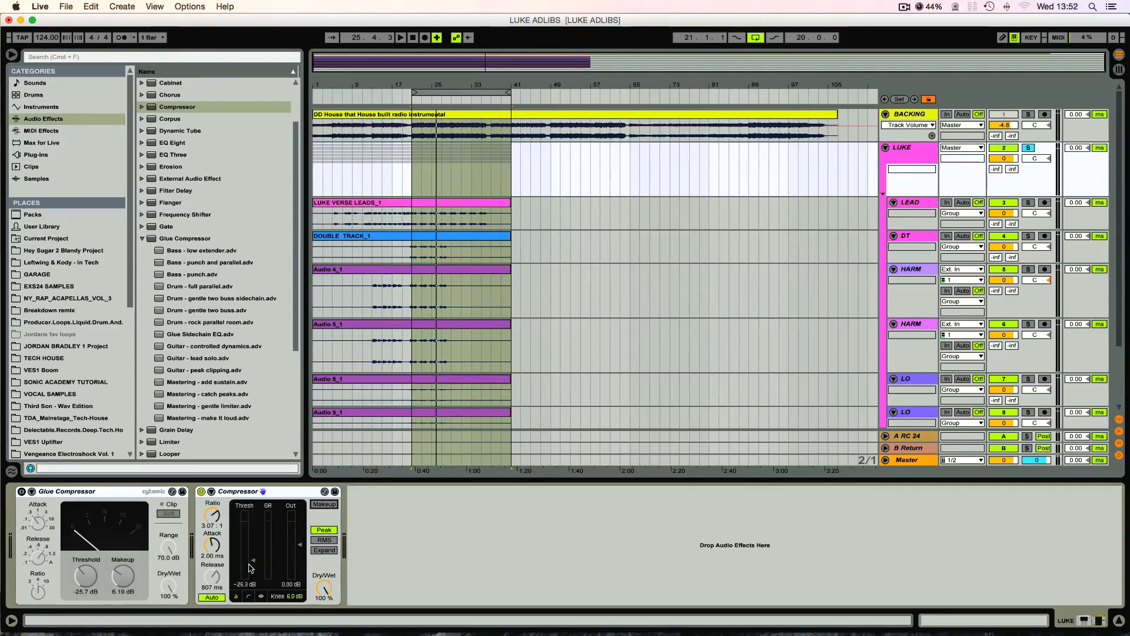
key("space")
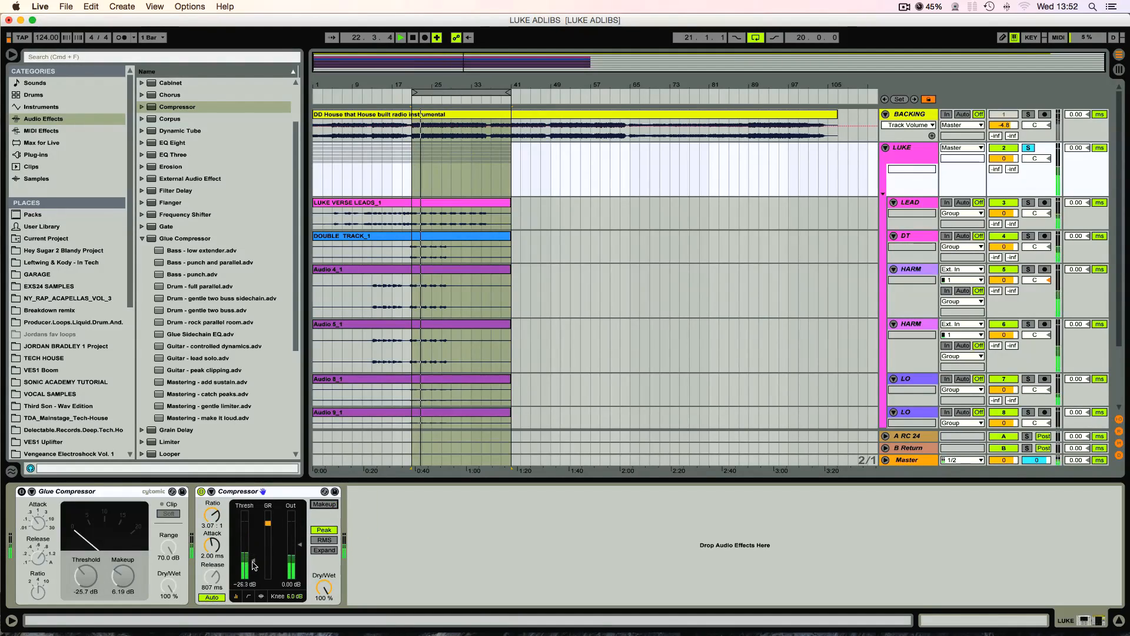
key("space")
left_click(323, 505)
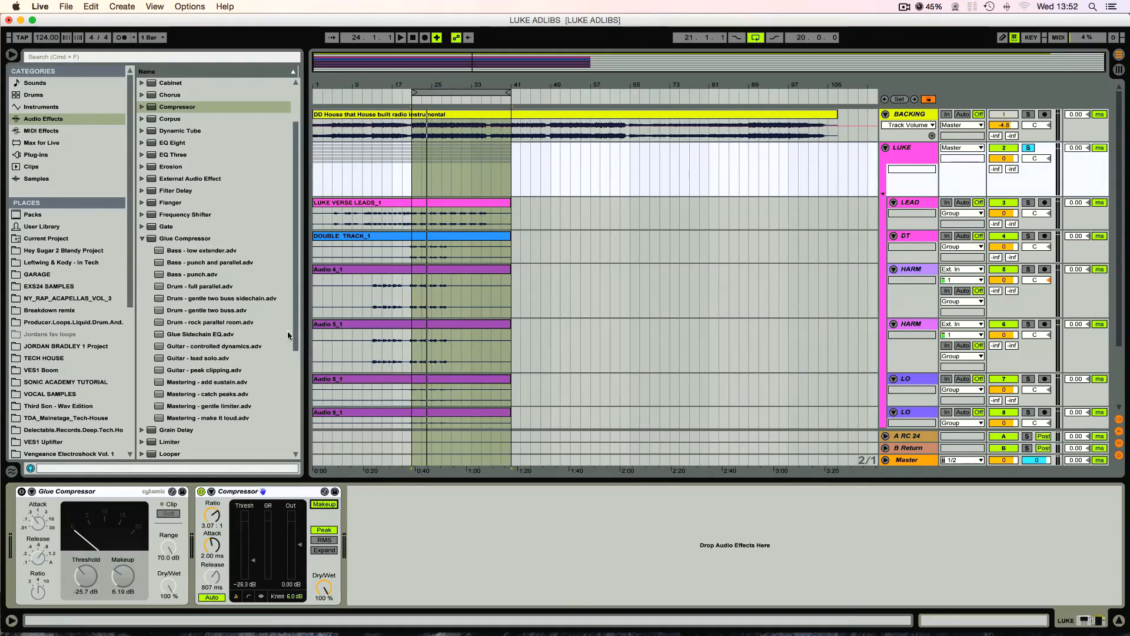
- Switch the Compressor off and list the Slate Digital Audio Units plug-ins in the browser
left_click(201, 492)
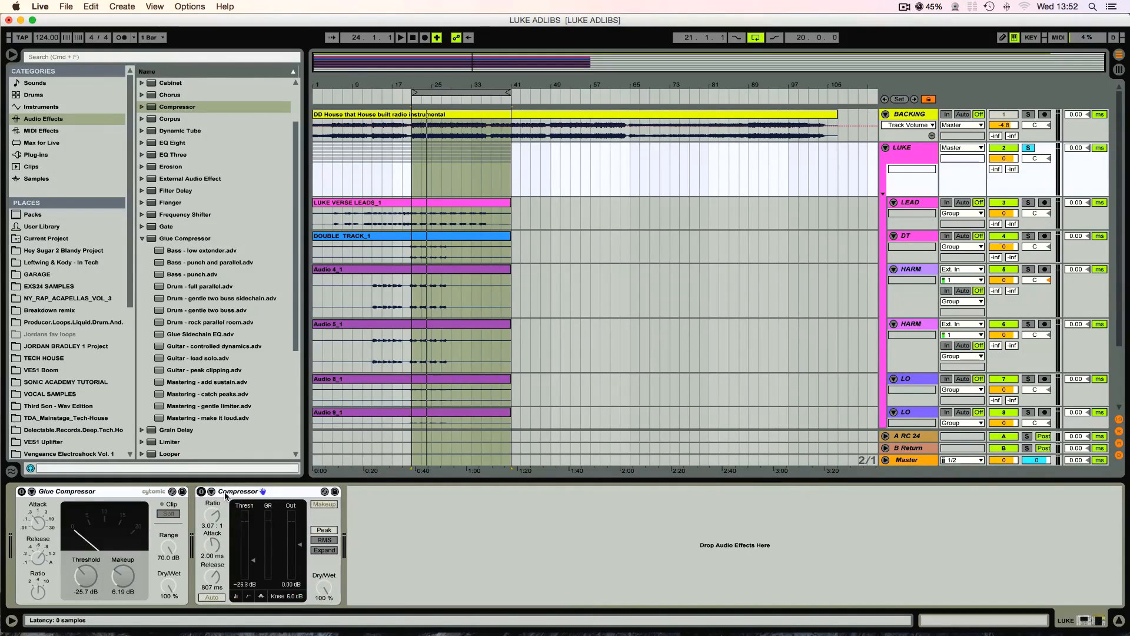
left_click(226, 495)
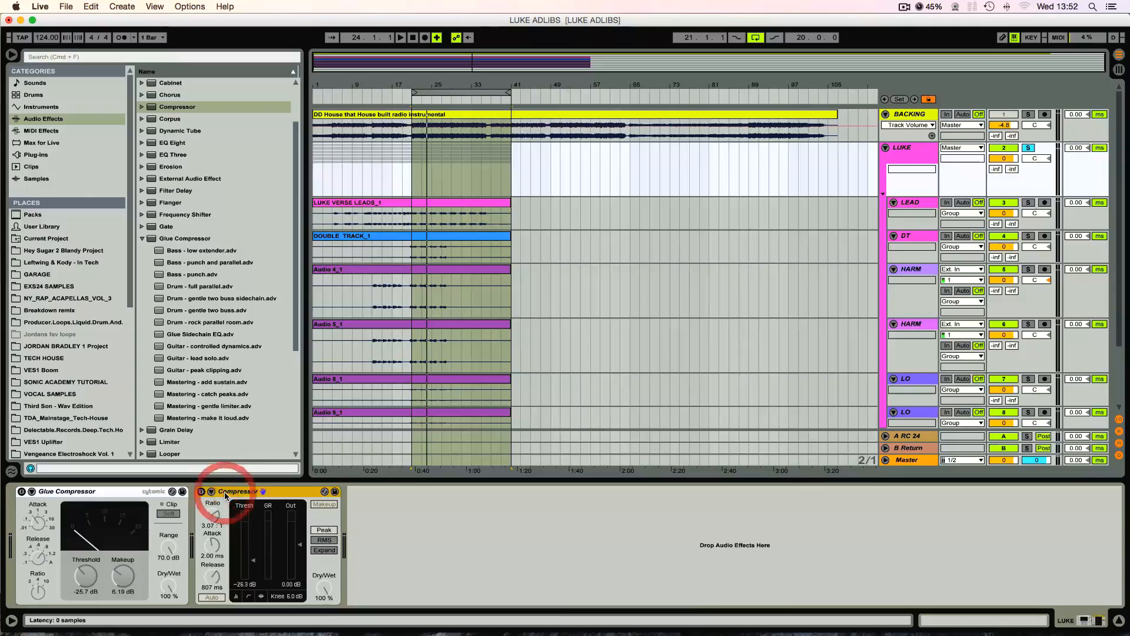
left_click(142, 240)
left_click(36, 155)
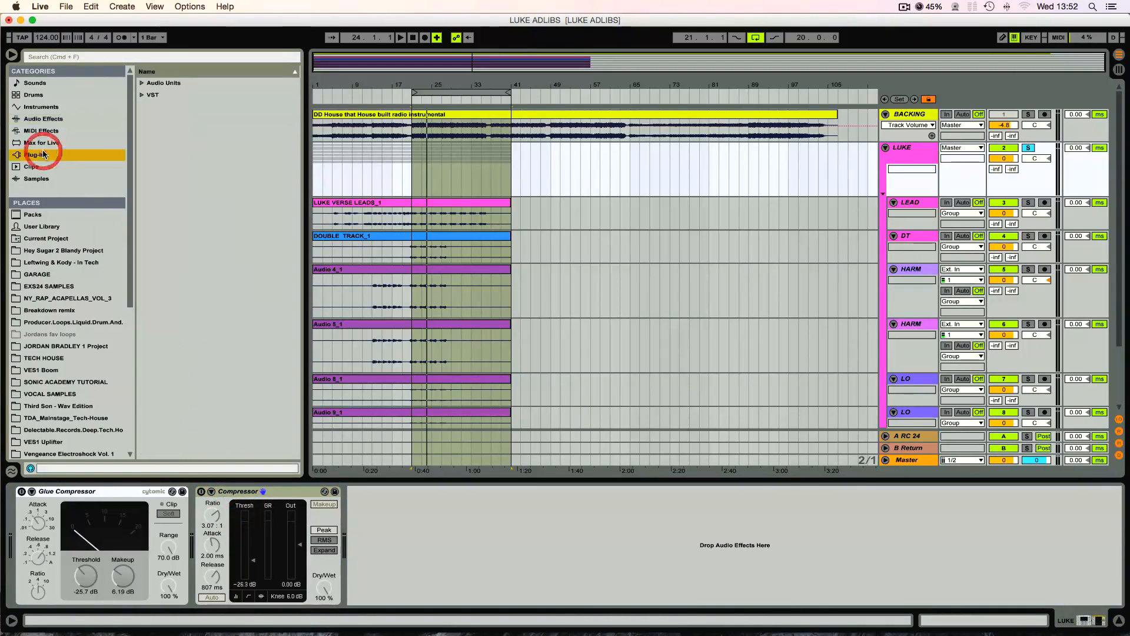
left_click(142, 85)
scroll(204, 252, "down", 10)
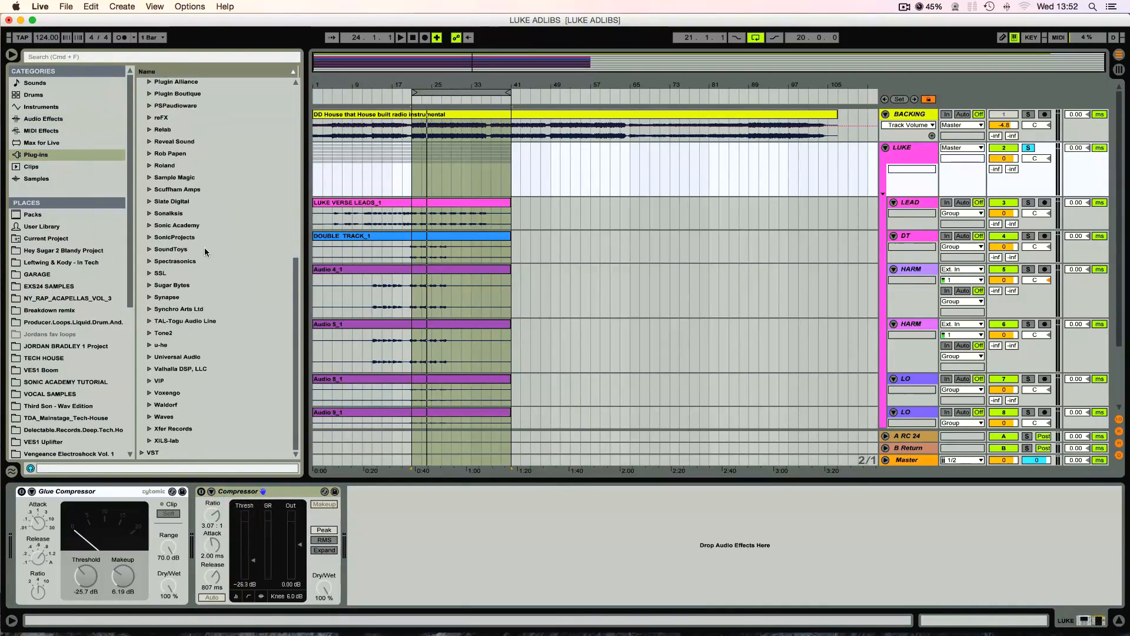
left_click(151, 203)
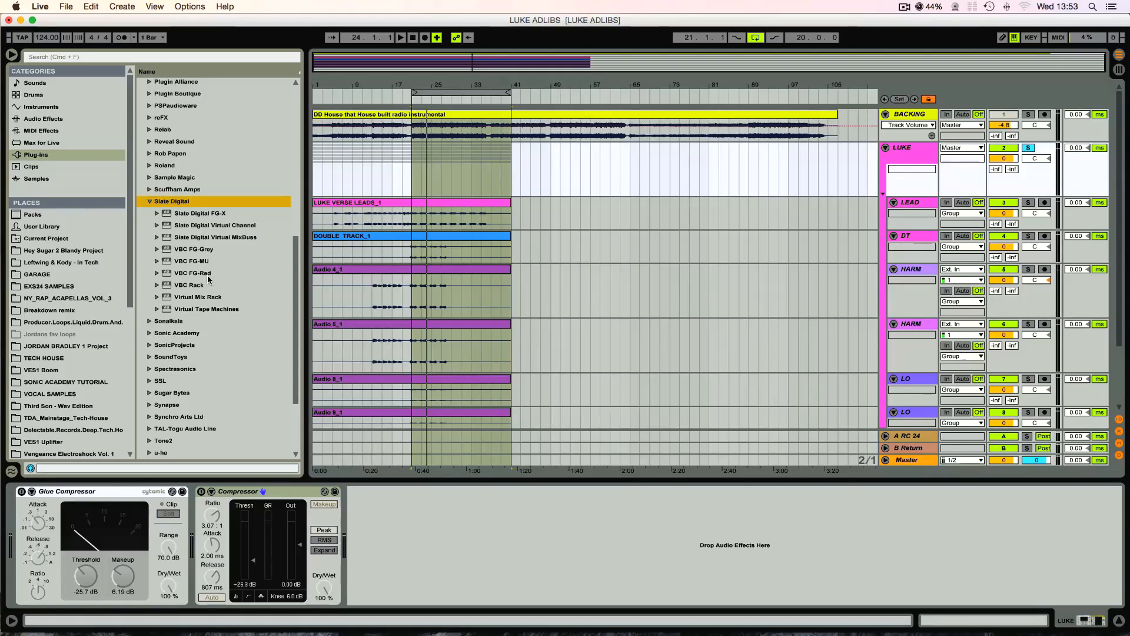
- Add Slate Digital's Virtual Mix Rack after the Compressor on the vocal group and move its window clear of the device chain
left_click(200, 228)
left_click(201, 237)
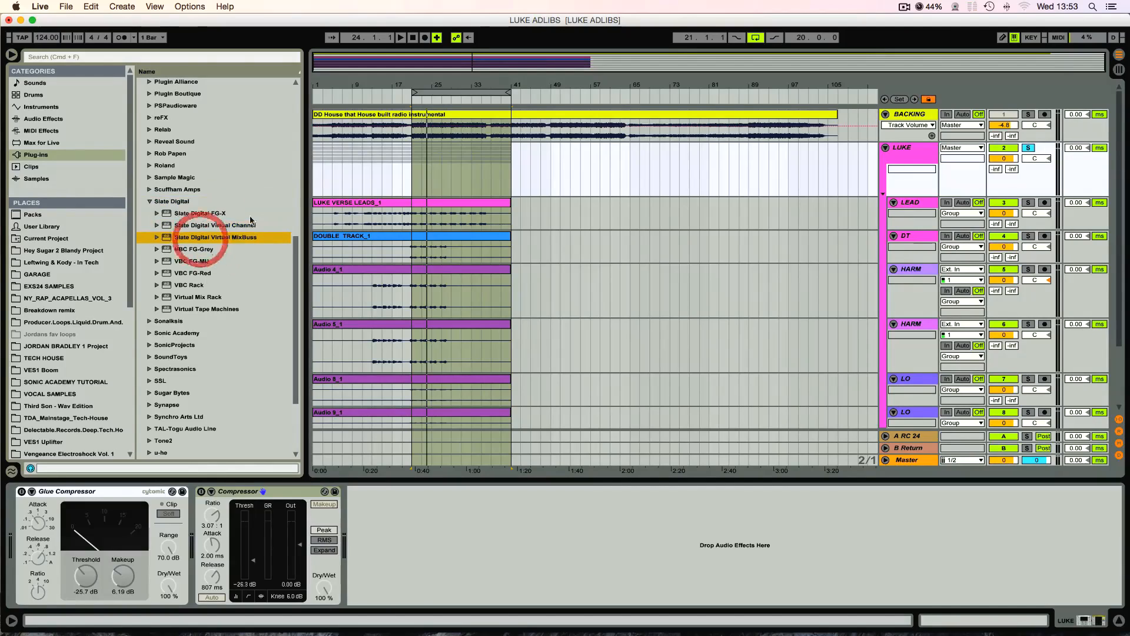
left_click(179, 297)
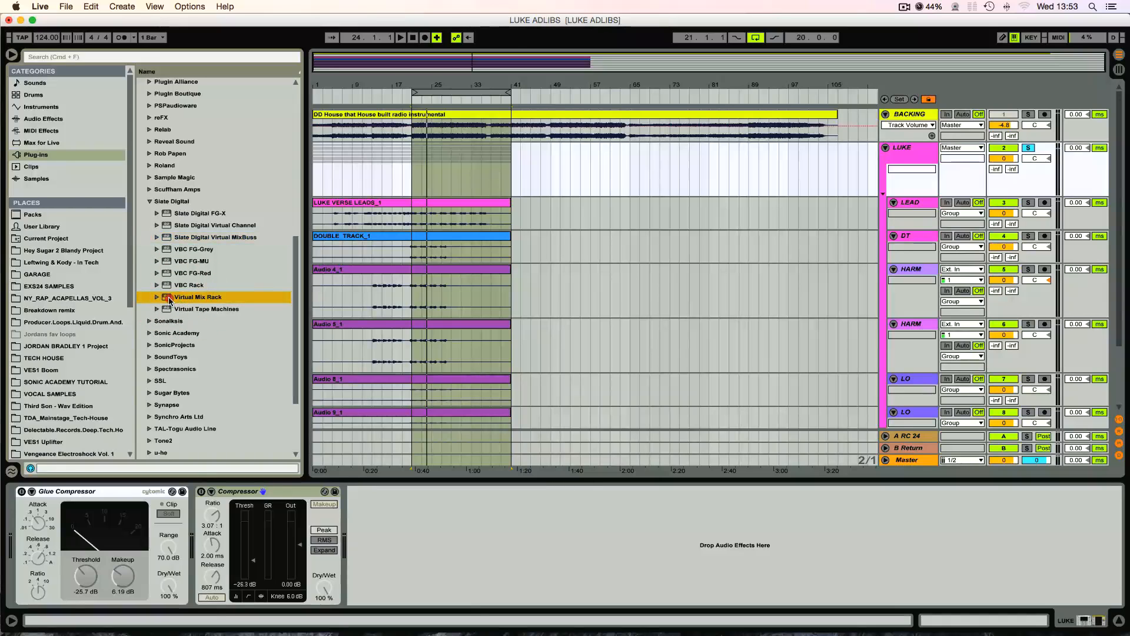
left_click_drag(169, 300, 391, 527)
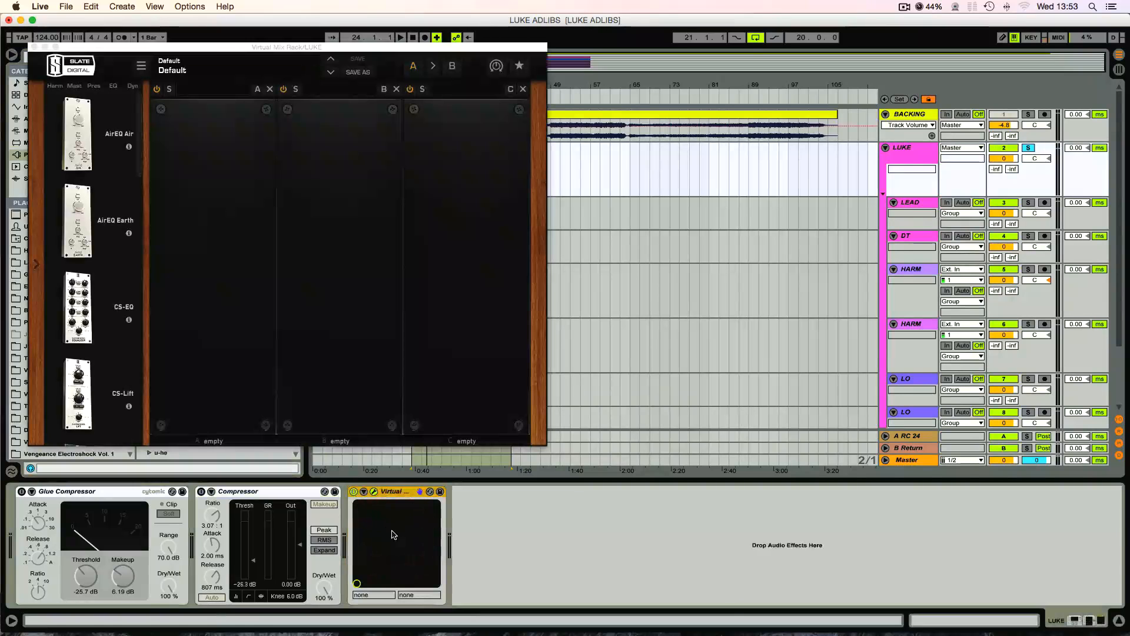
left_click_drag(247, 47, 672, 101)
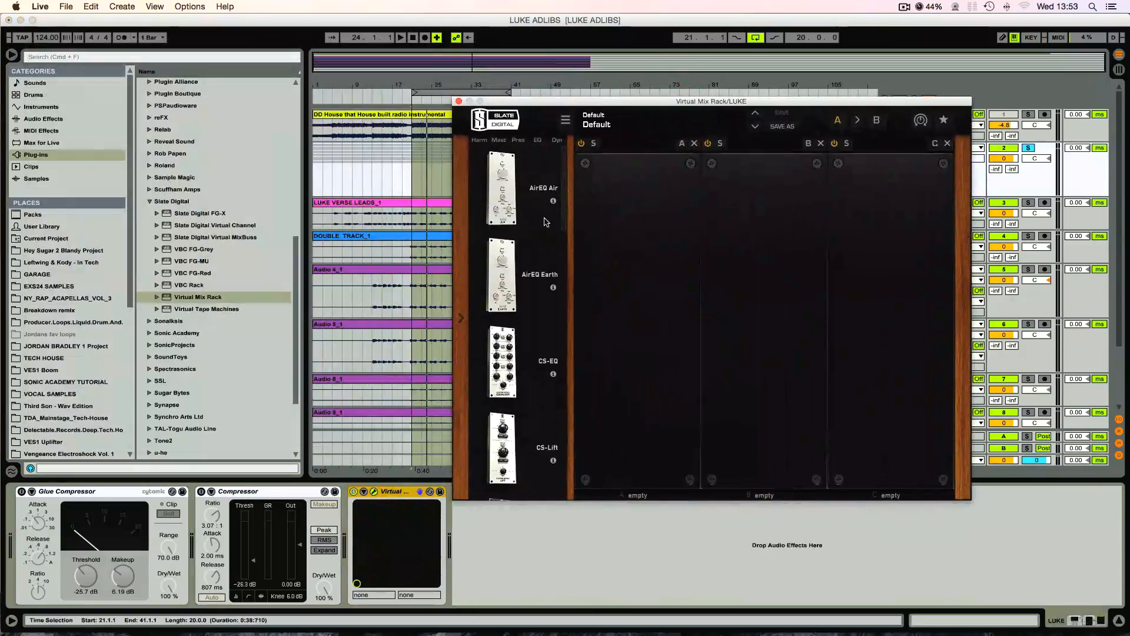
scroll(541, 222, "down", 3)
scroll(542, 221, "down", 10)
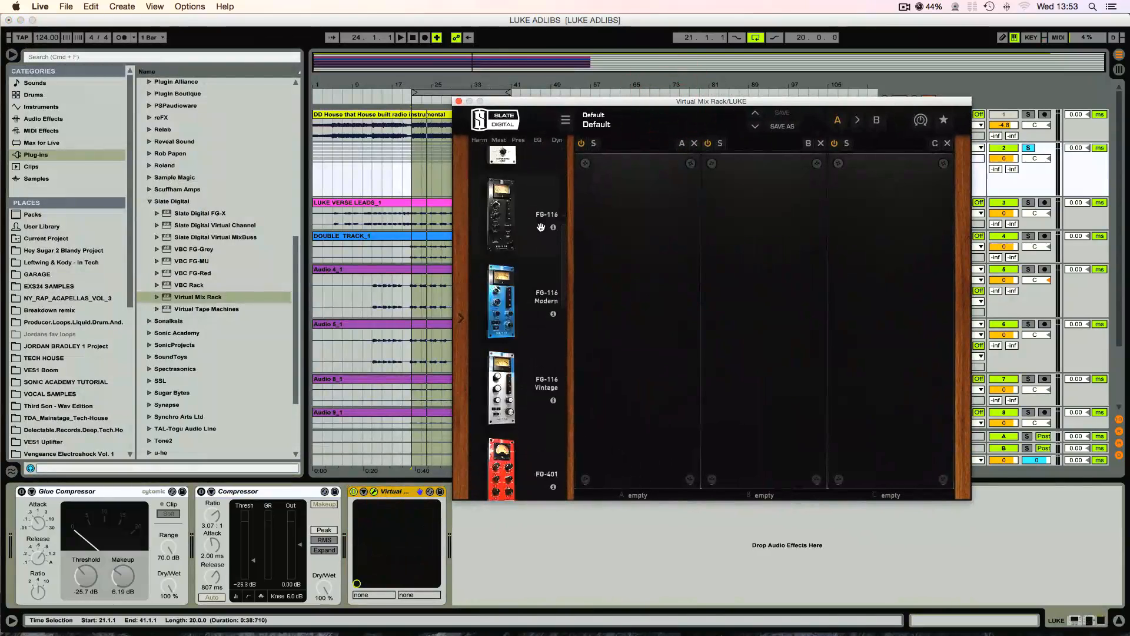
scroll(541, 228, "down", 5)
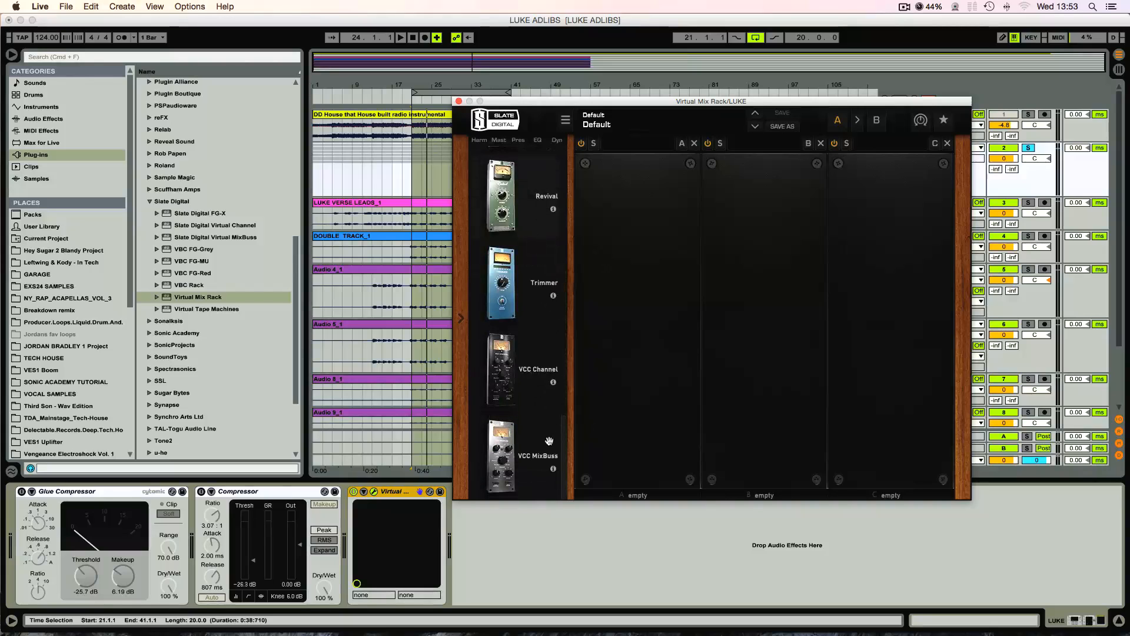
left_click_drag(546, 406, 649, 314)
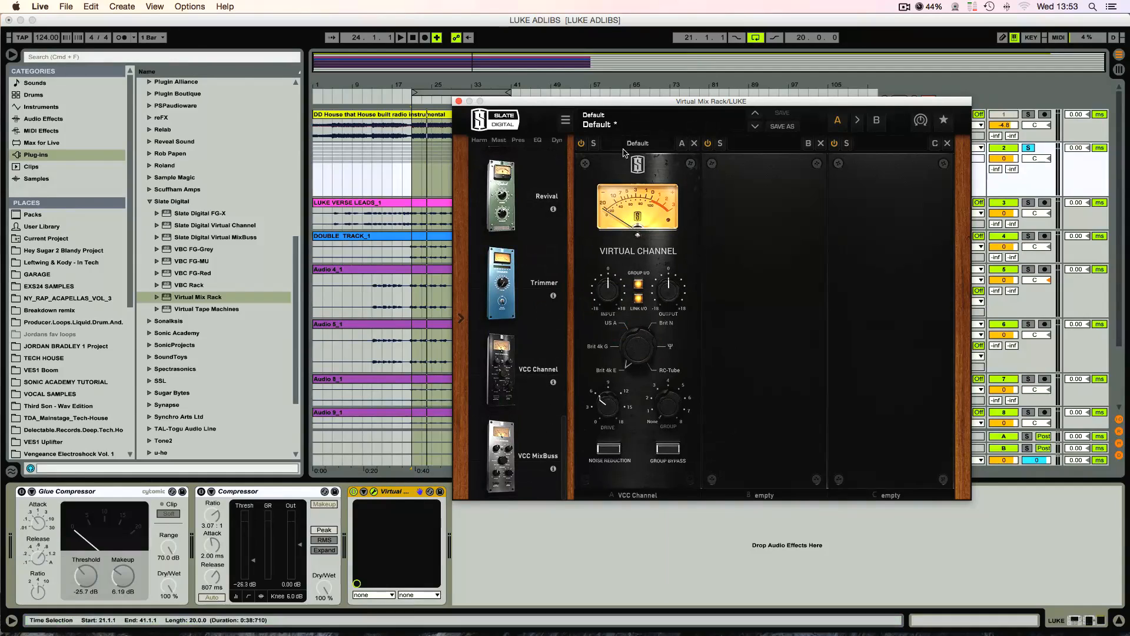
left_click_drag(621, 105, 529, 138)
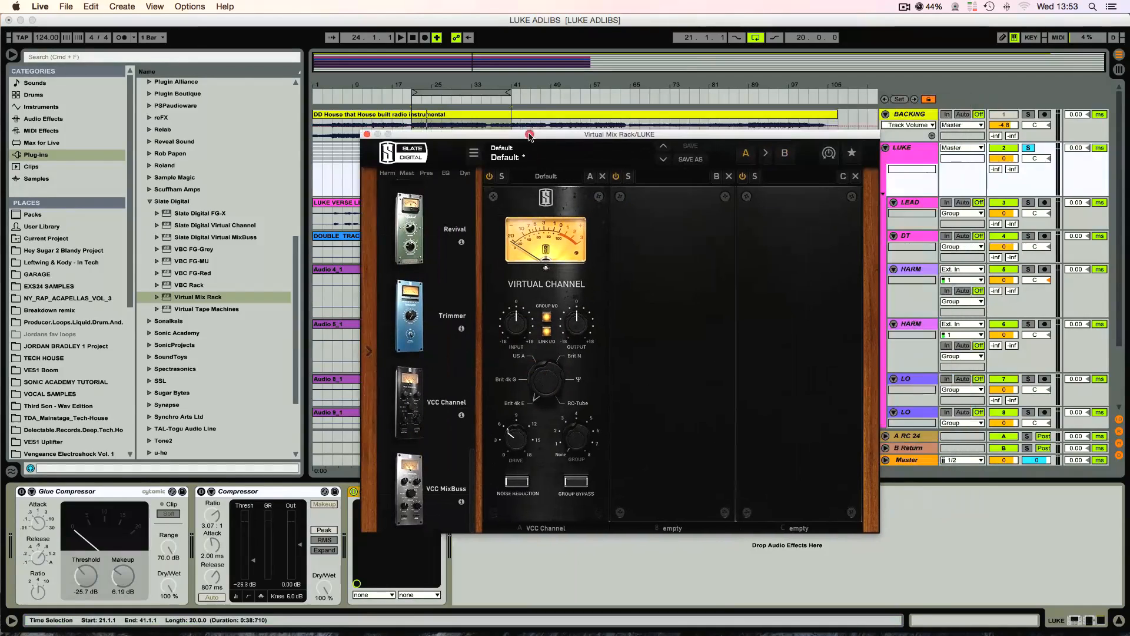
left_click(603, 176)
- Load the FG-401 VCA compressor module into the first slot of the Virtual Mix Rack
scroll(440, 360, "down", 10)
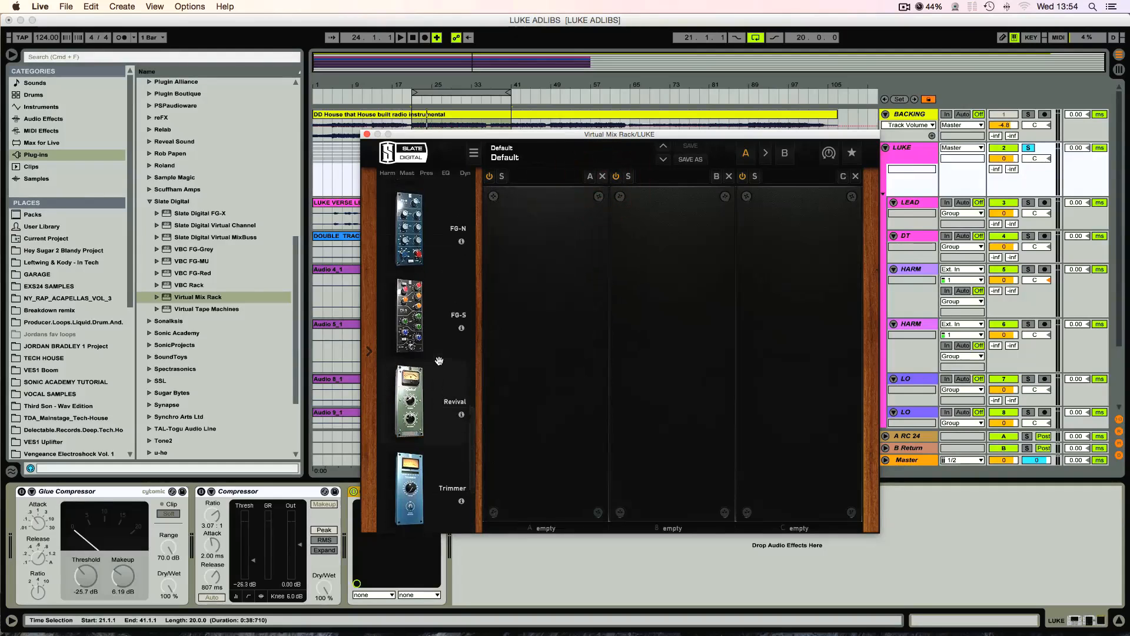
scroll(440, 360, "up", 5)
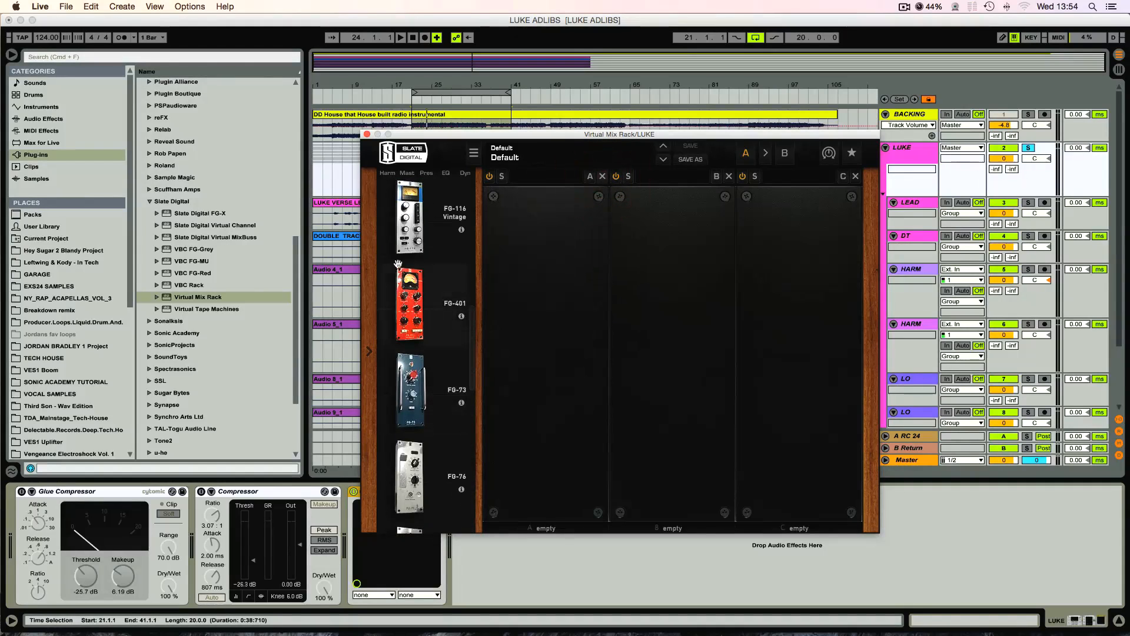
left_click_drag(404, 285, 525, 278)
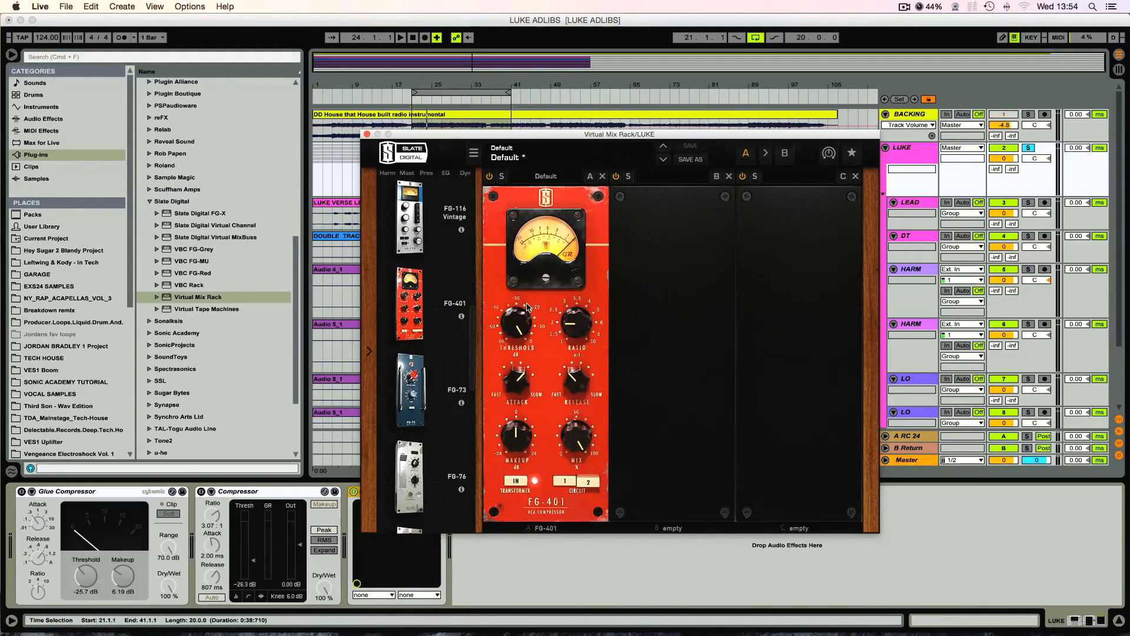
left_click_drag(518, 135, 561, 152)
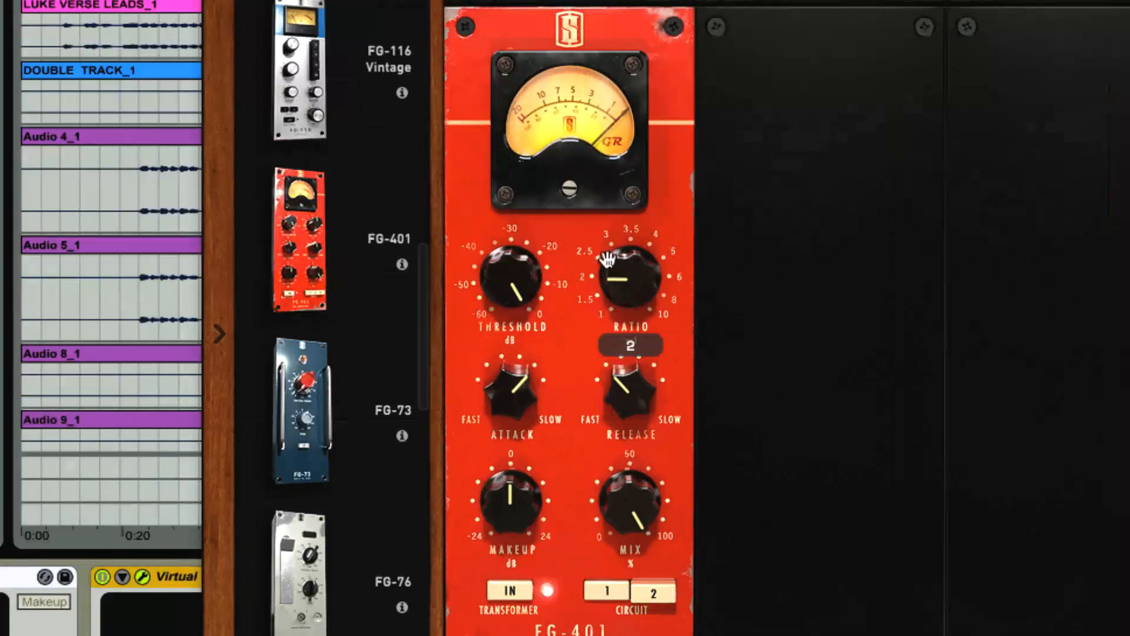
- Set the FG-401's ratio to about 3:1, attack to 3 and release to 5
left_click_drag(608, 334, 604, 316)
left_click_drag(598, 228, 595, 209)
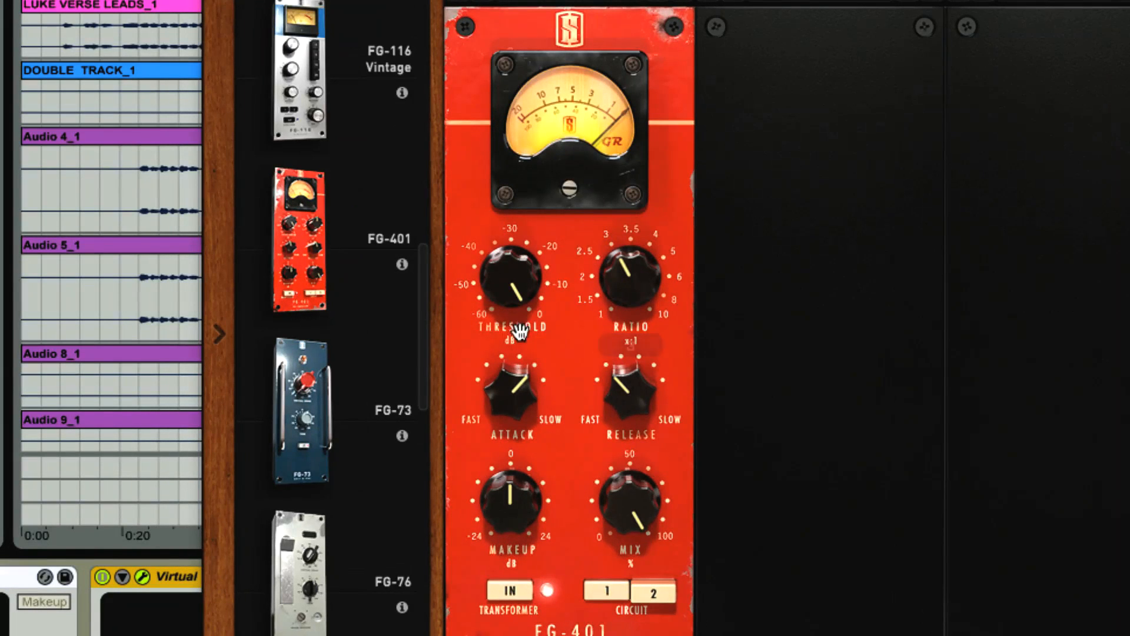
left_click_drag(510, 395, 505, 459)
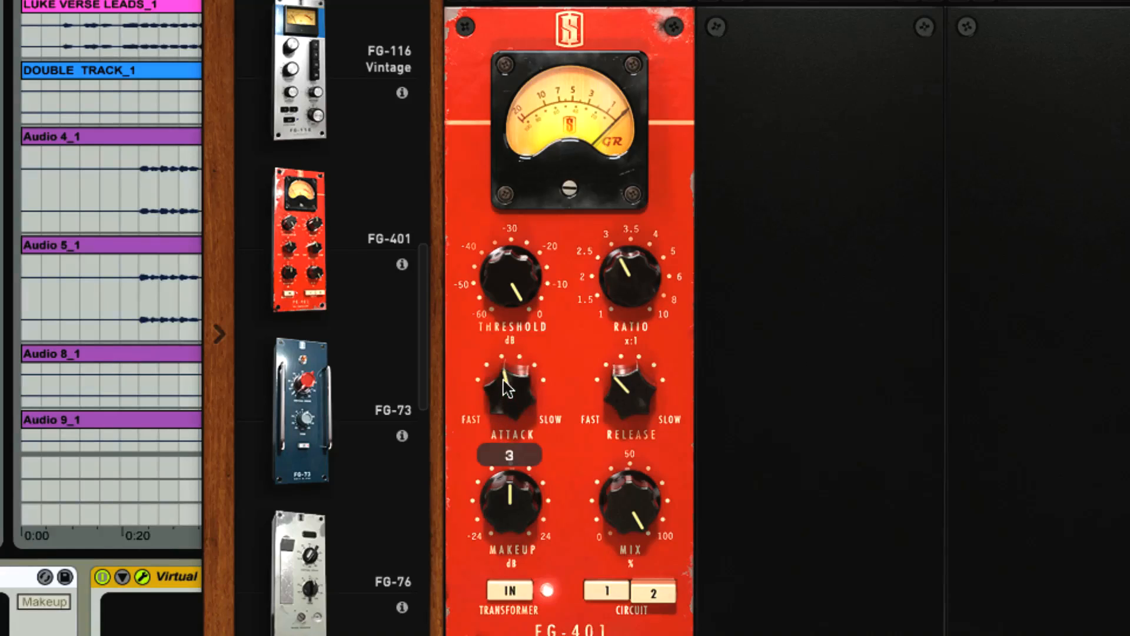
left_click_drag(627, 391, 624, 268)
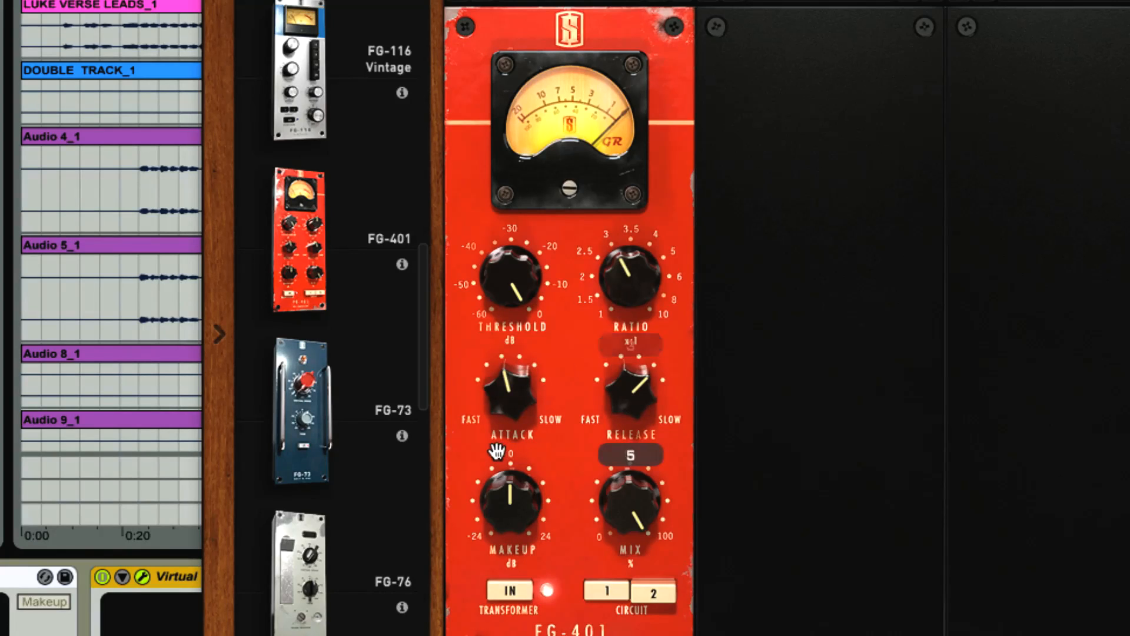
mouse_move(525, 484)
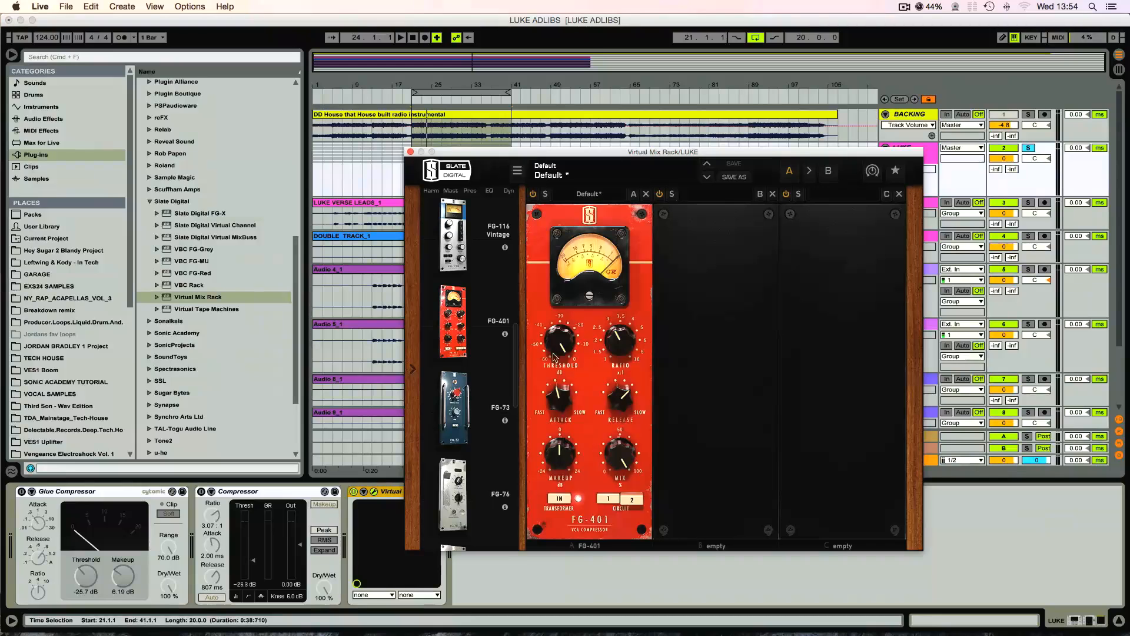
- Play the looped vocals, lower the FG-401's threshold to about -20 dB and raise its makeup gain to compensate
left_click_drag(553, 356, 555, 303)
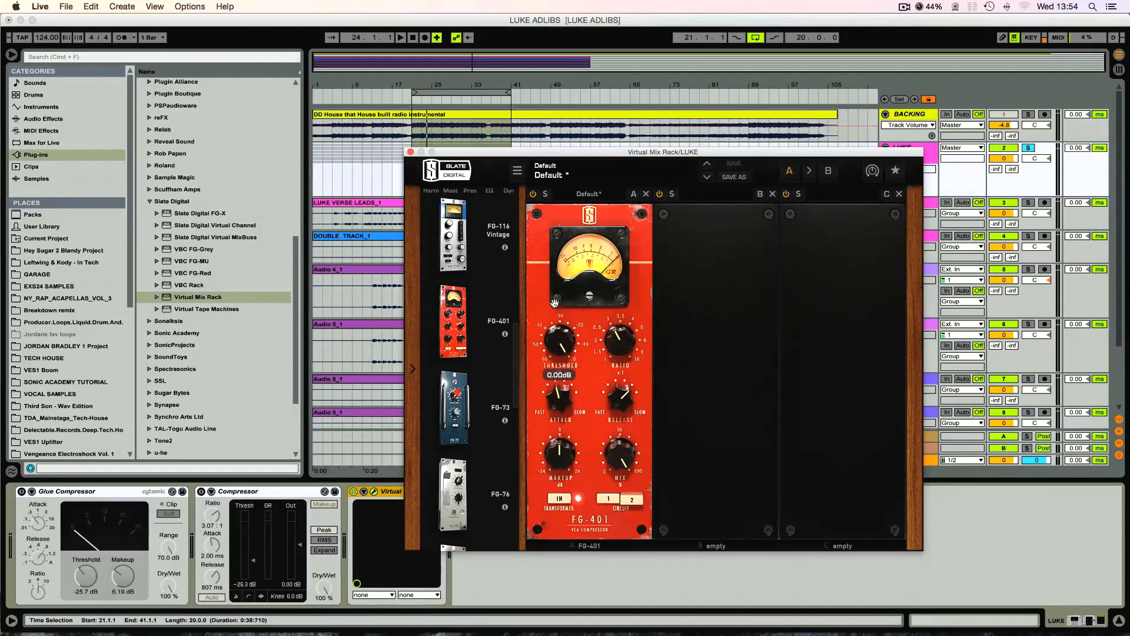
left_click_drag(558, 152, 679, 85)
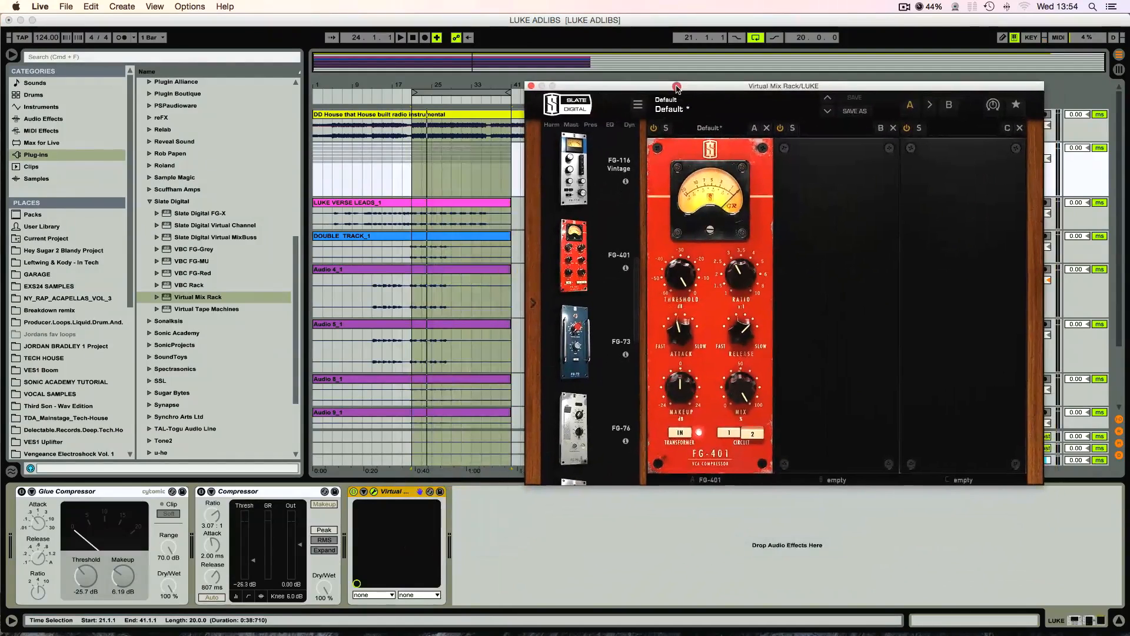
key("space")
left_click_drag(676, 272, 675, 326)
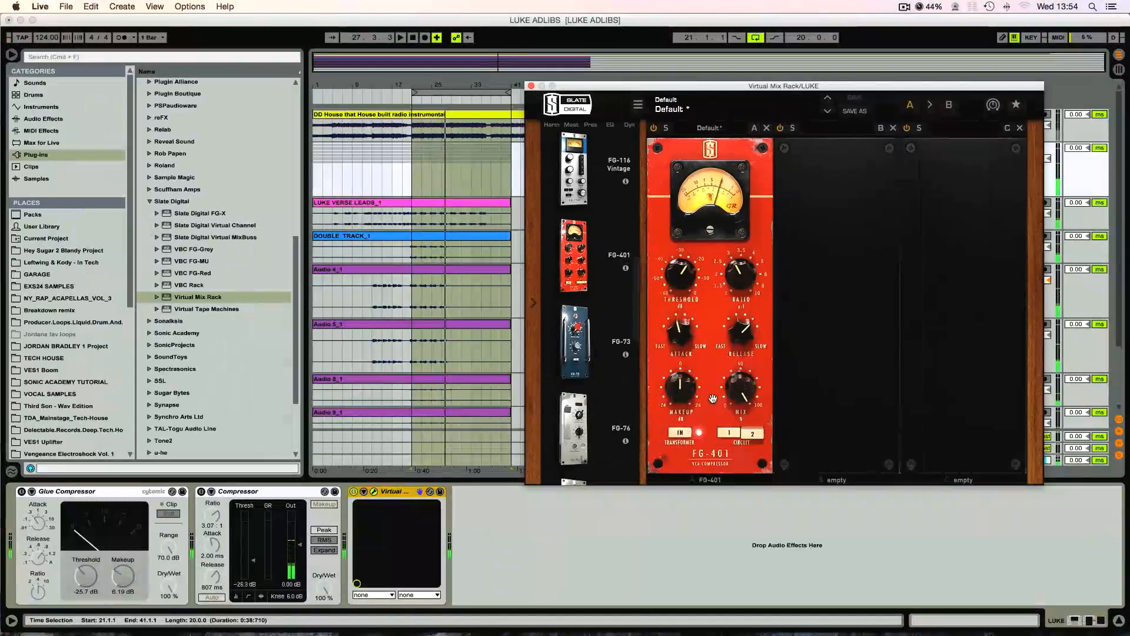
left_click_drag(686, 390, 690, 362)
- Play the looped vocals and compare them with the FG-401 bypassed and switched back on
key("space")
left_click(653, 129)
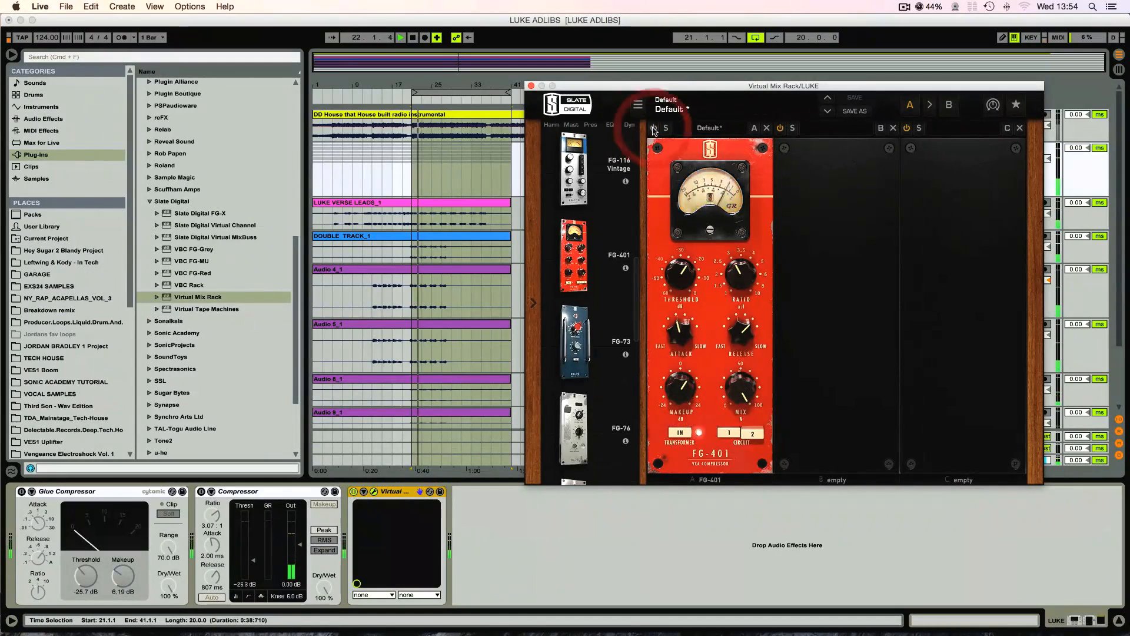
left_click(653, 128)
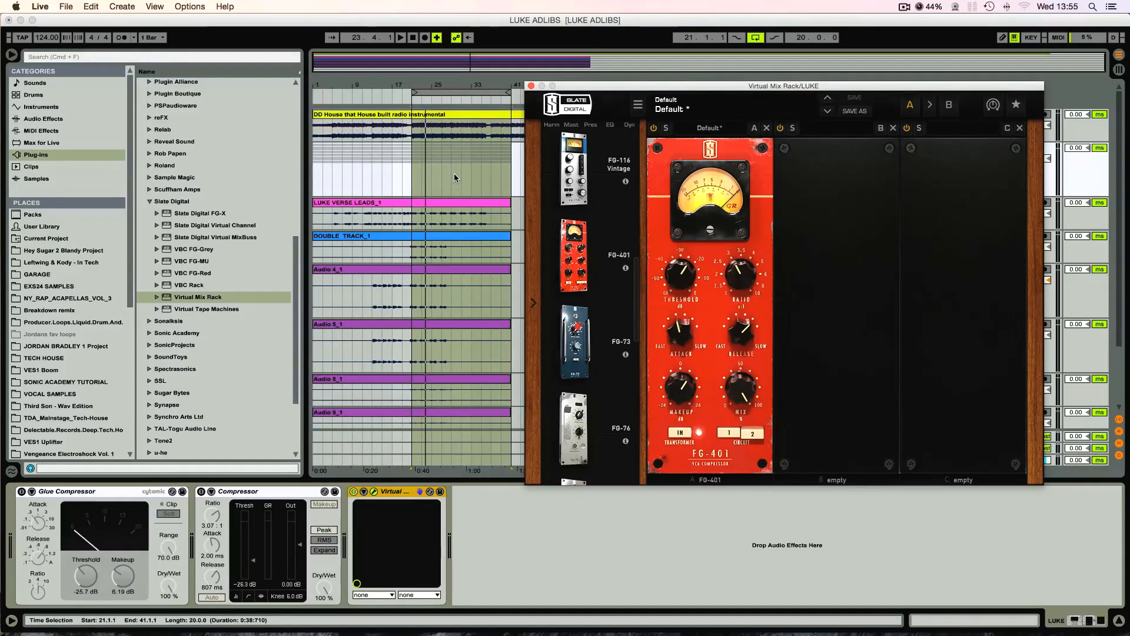
- Lower the FG-401's mix to 0% and bring it back up to 100% while playing the looped vocals
left_click_drag(574, 85, 565, 89)
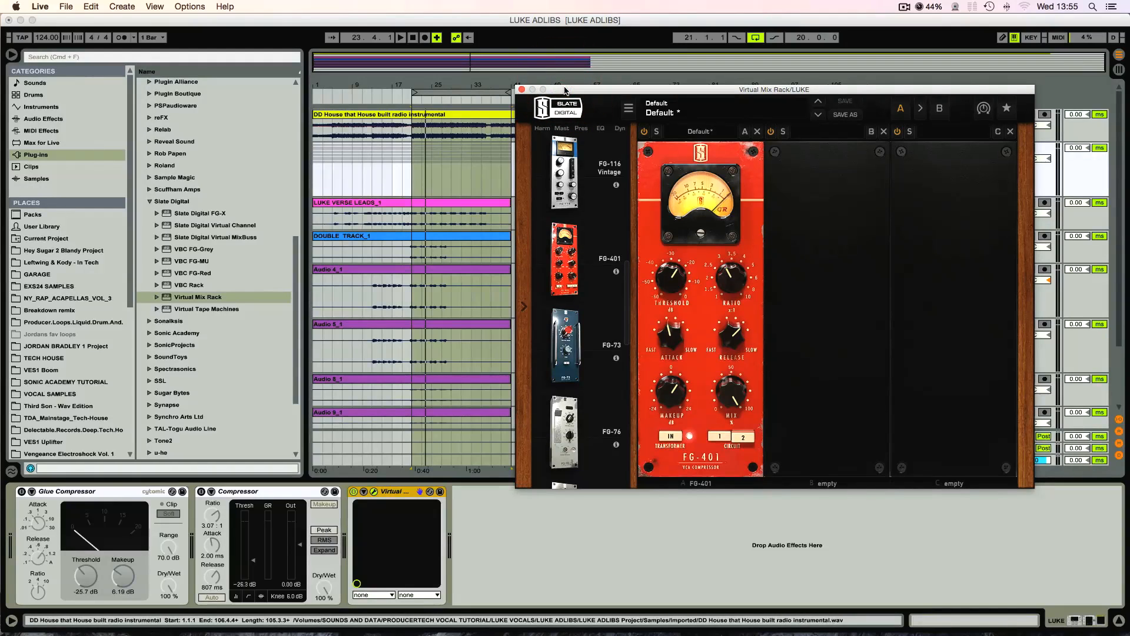
left_click_drag(565, 90, 565, 93)
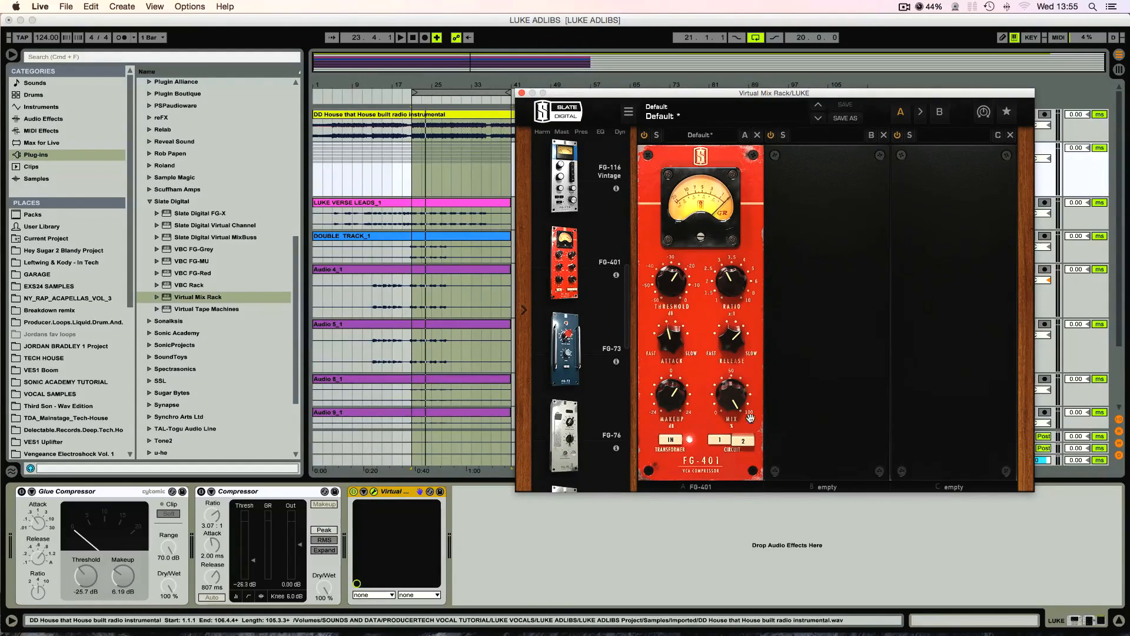
left_click_drag(728, 409, 757, 418)
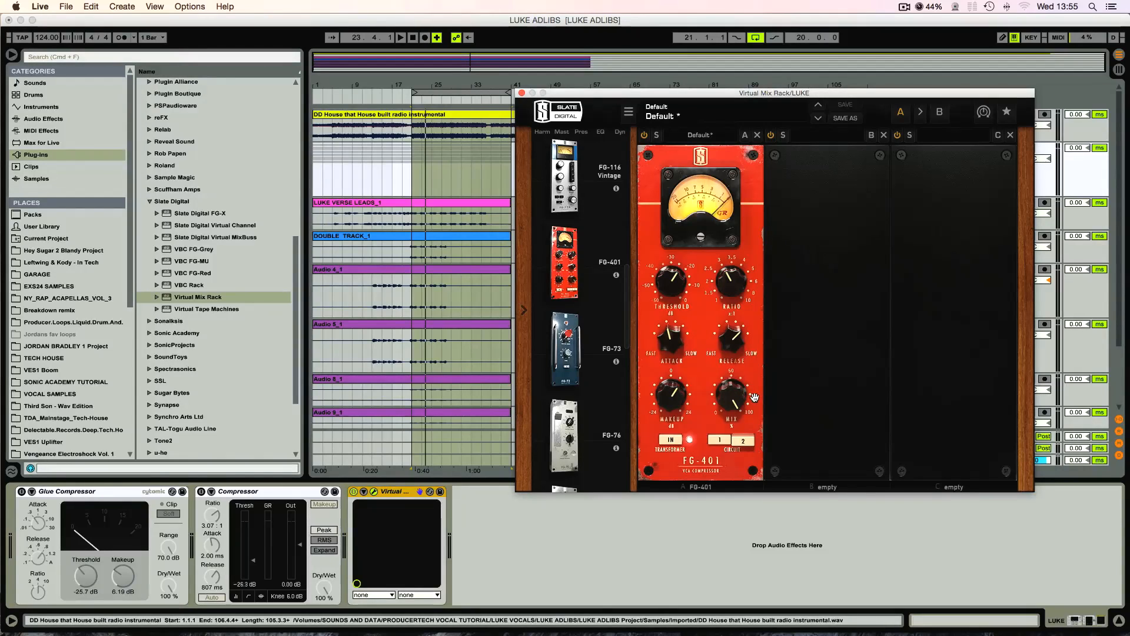
left_click_drag(744, 401, 741, 325)
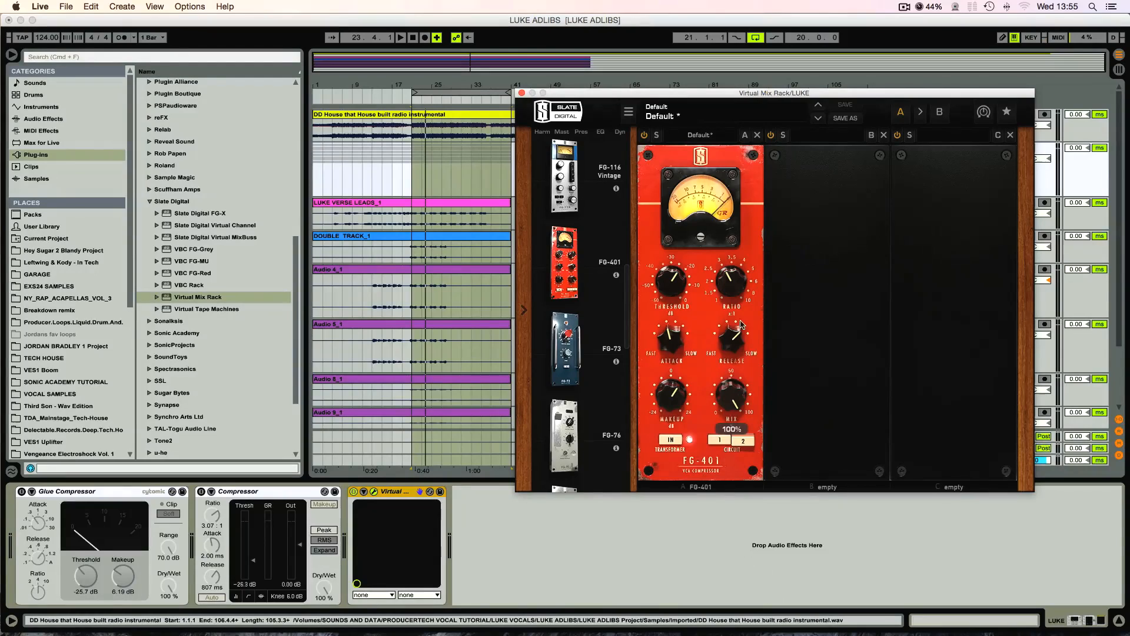
left_click_drag(734, 399, 734, 585)
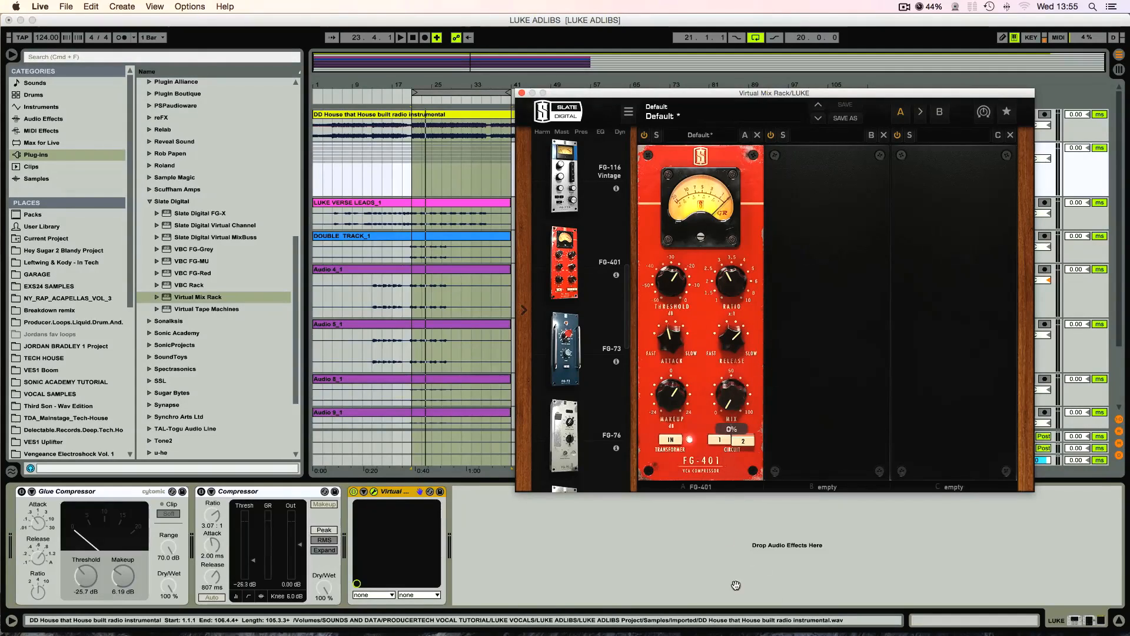
left_click(734, 585)
key("space")
left_click_drag(728, 410, 727, 375)
key("space")
left_click_drag(662, 94, 668, 93)
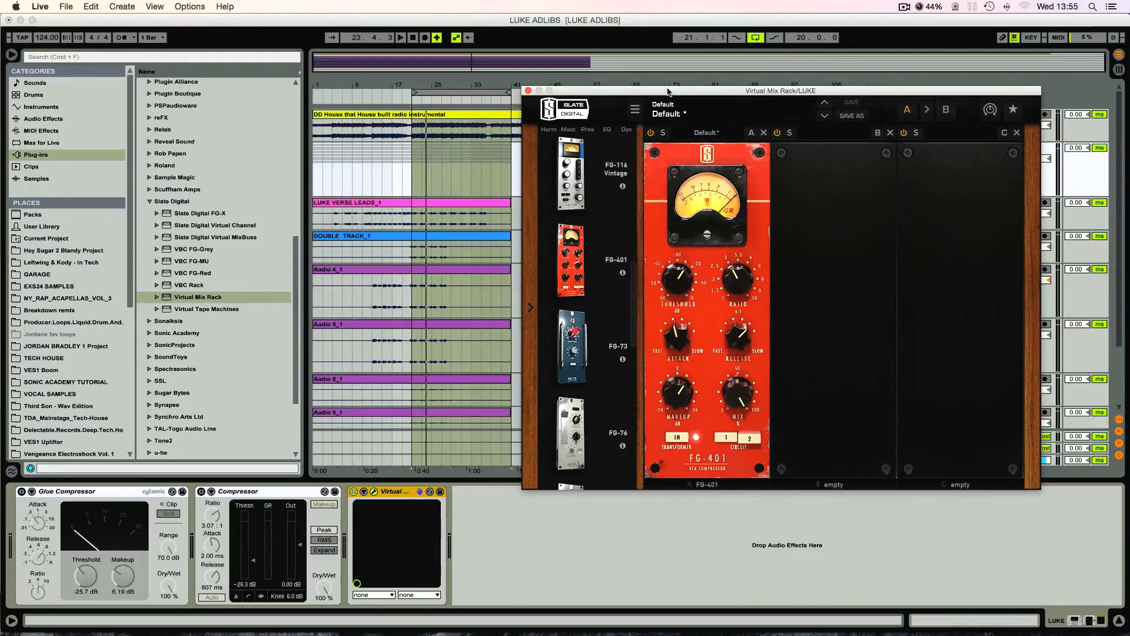
- Set the FG-401's ratio to 5:1 and lower its mix to 0%
left_click_drag(669, 91, 665, 95)
left_click(666, 95)
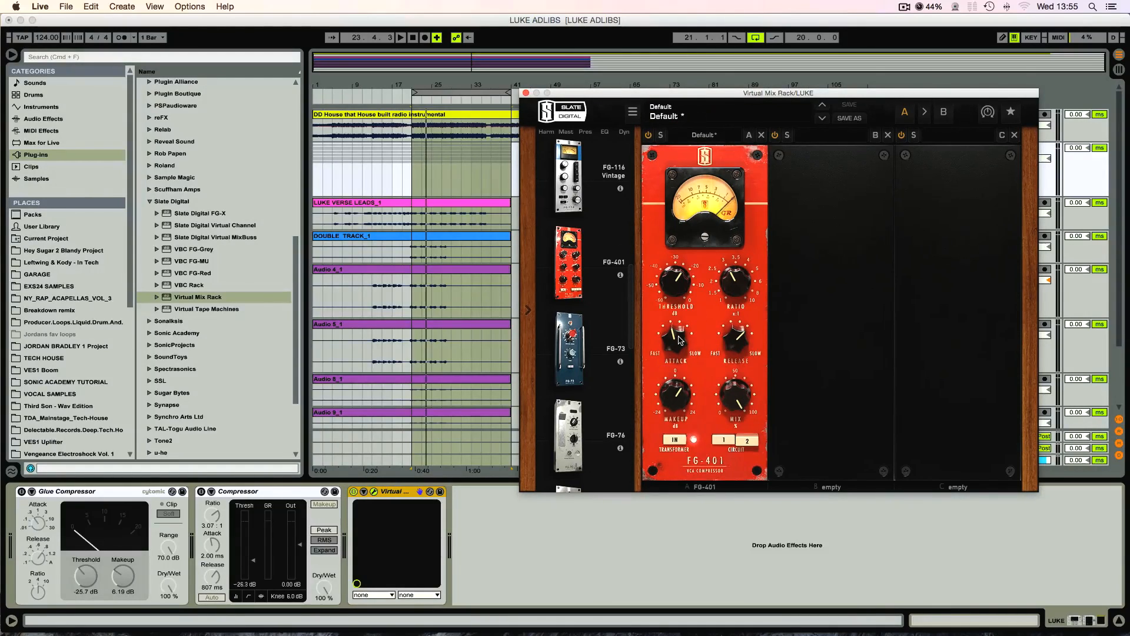
left_click_drag(722, 287, 723, 274)
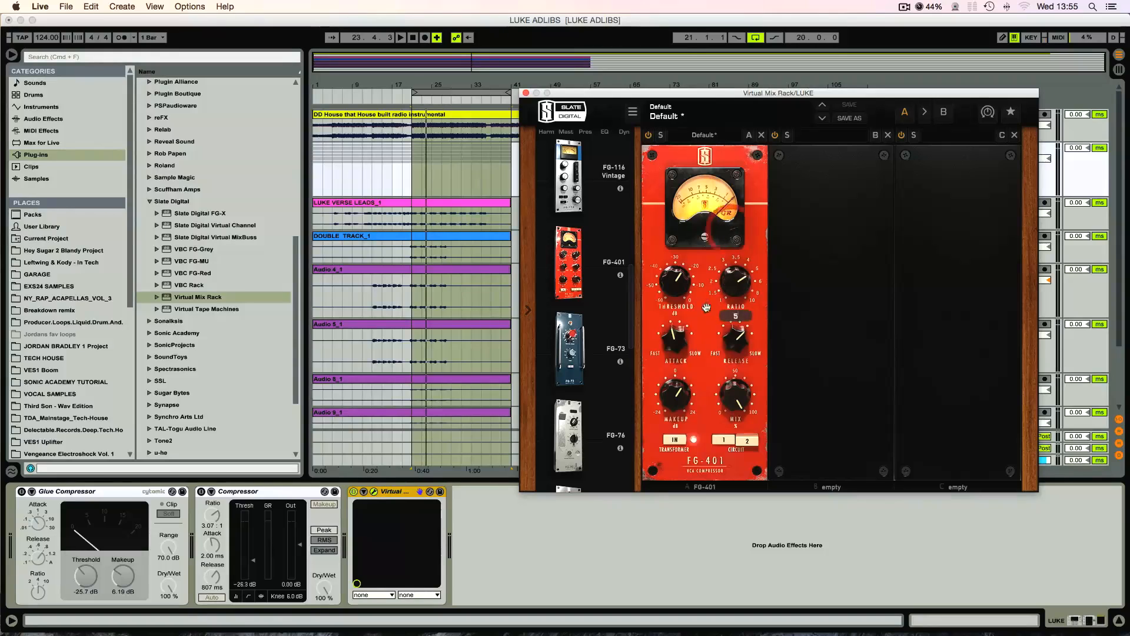
left_click_drag(737, 399, 744, 555)
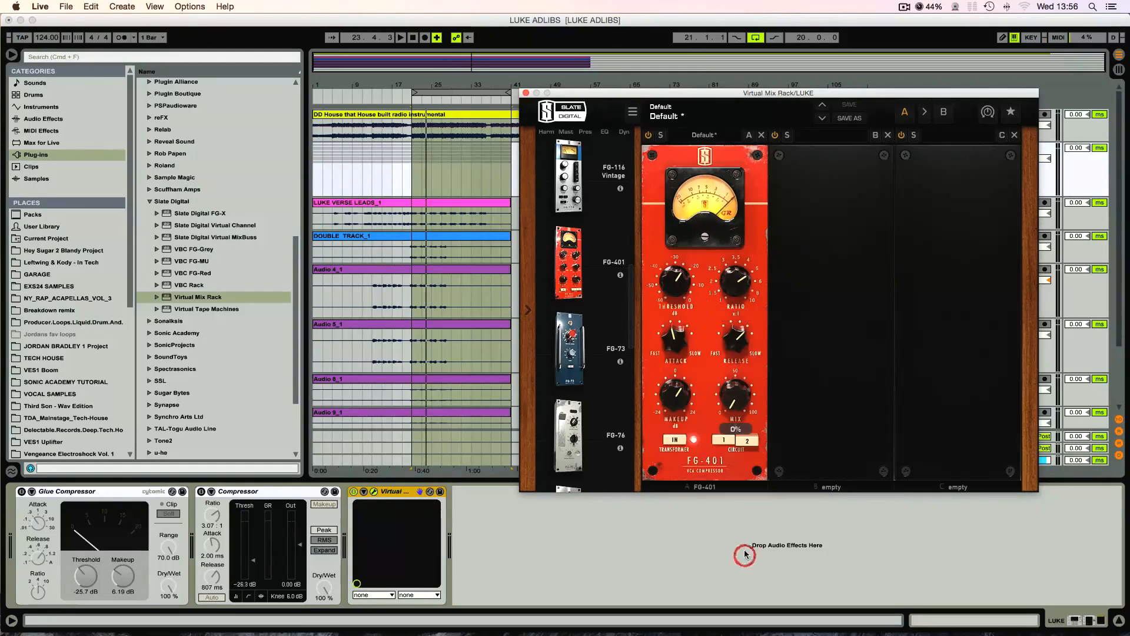
- Play the looped vocals and lower the FG-401's threshold well below its current setting for heavier compression
key("space")
left_click_drag(674, 281, 664, 316)
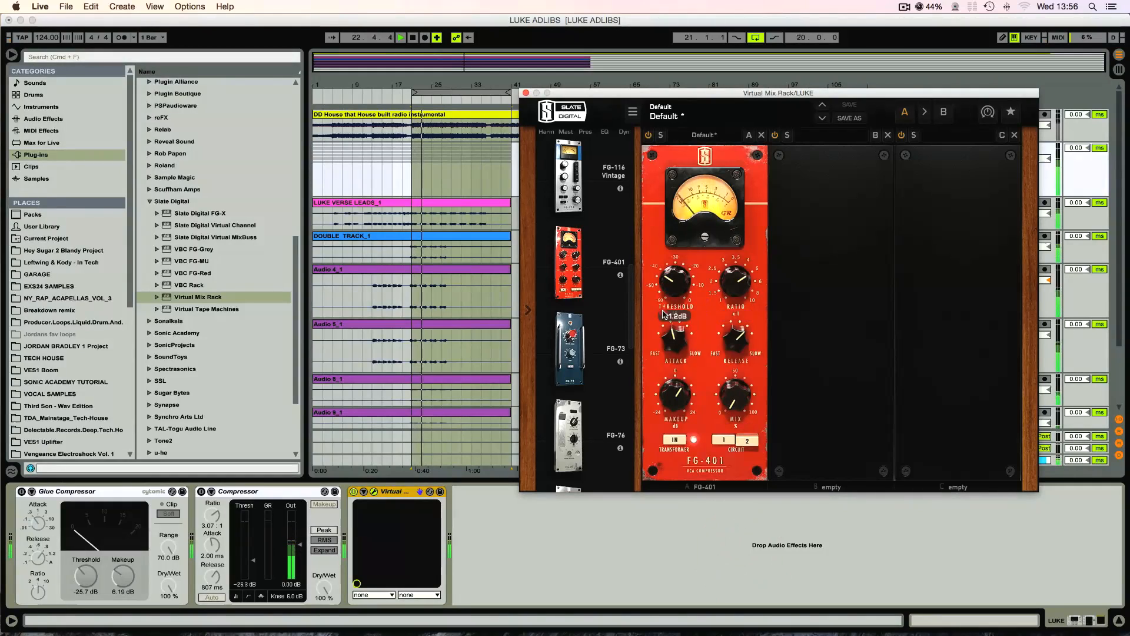
key("space")
- Blend the heavily compressed signal into the looped vocals by raising the FG-401's mix to about 42% during playback
left_click_drag(726, 389, 729, 393)
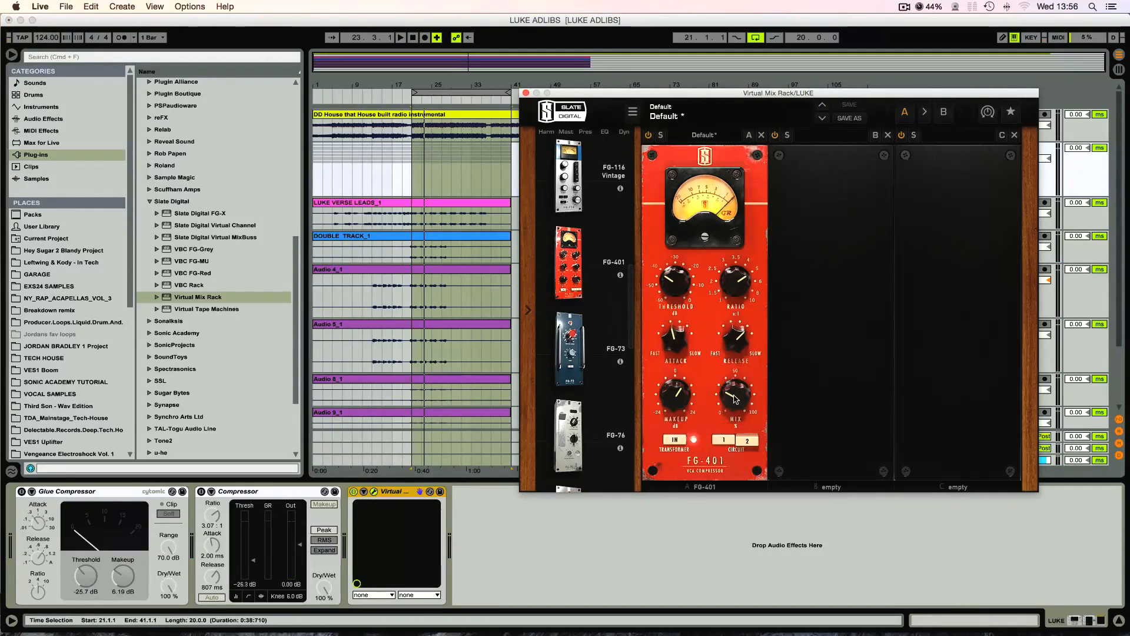
key("space")
left_click_drag(735, 399, 732, 380)
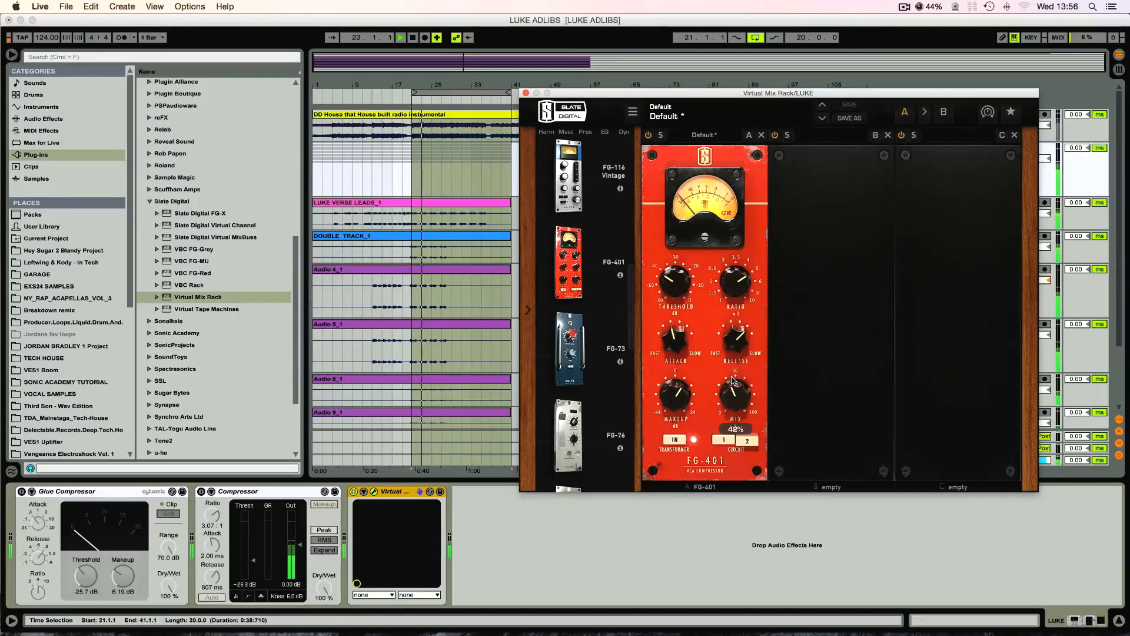
- Raise the FG-401's makeup gain during playback and compare the vocals with the compressor bypassed and switched back on
left_click(648, 135)
left_click(648, 135)
mouse_move(676, 384)
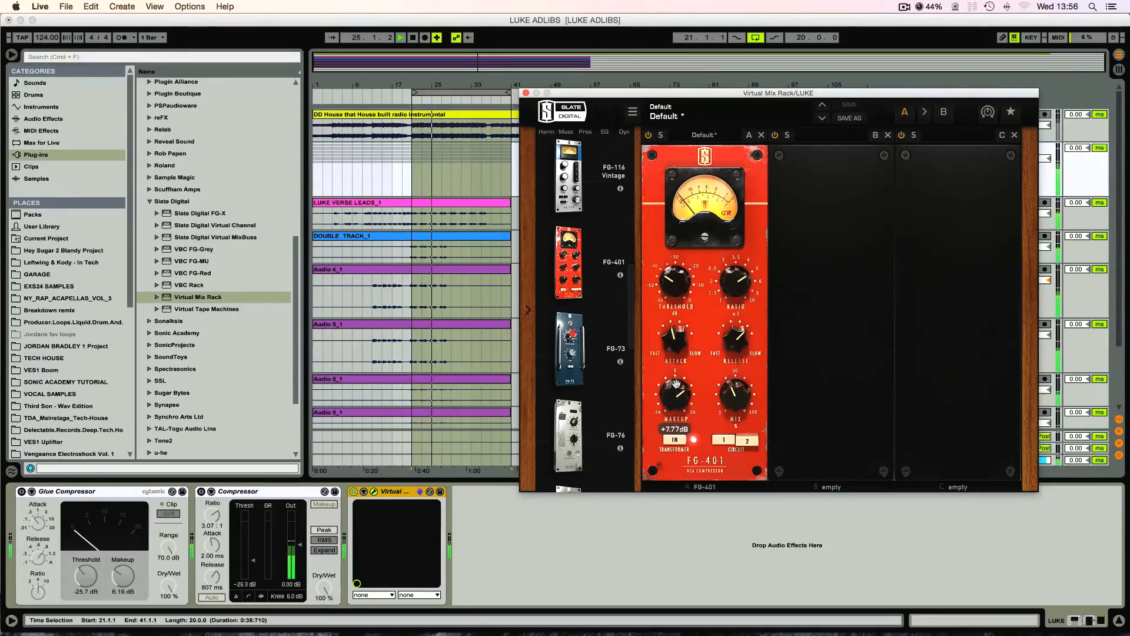
left_click_drag(676, 384, 676, 374)
left_click(650, 136)
left_click(650, 135)
- Raise the FG-401's mix to about 64%, set its makeup gain to about +7.56 dB and close the plug-in window
left_click_drag(728, 385, 726, 361)
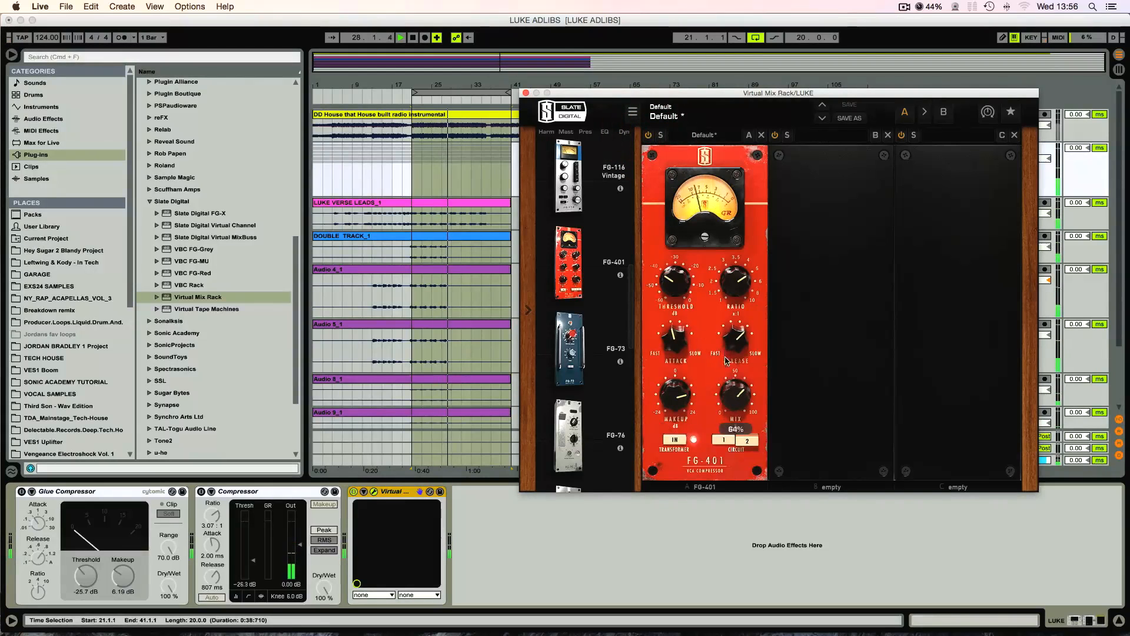
left_click_drag(680, 392, 681, 402)
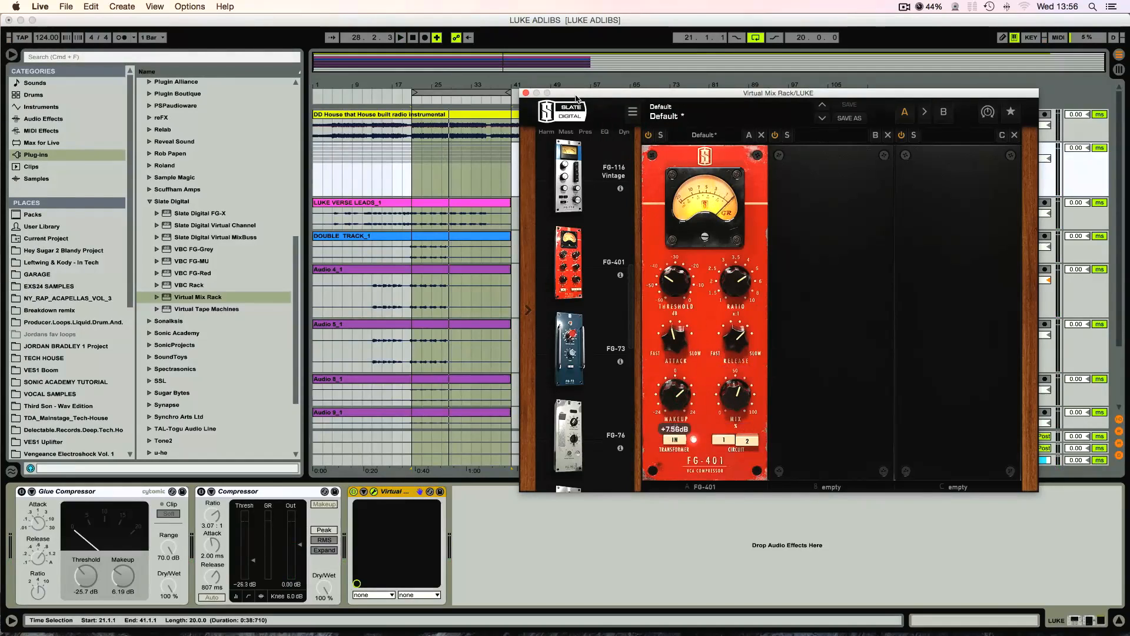
left_click_drag(575, 96, 574, 101)
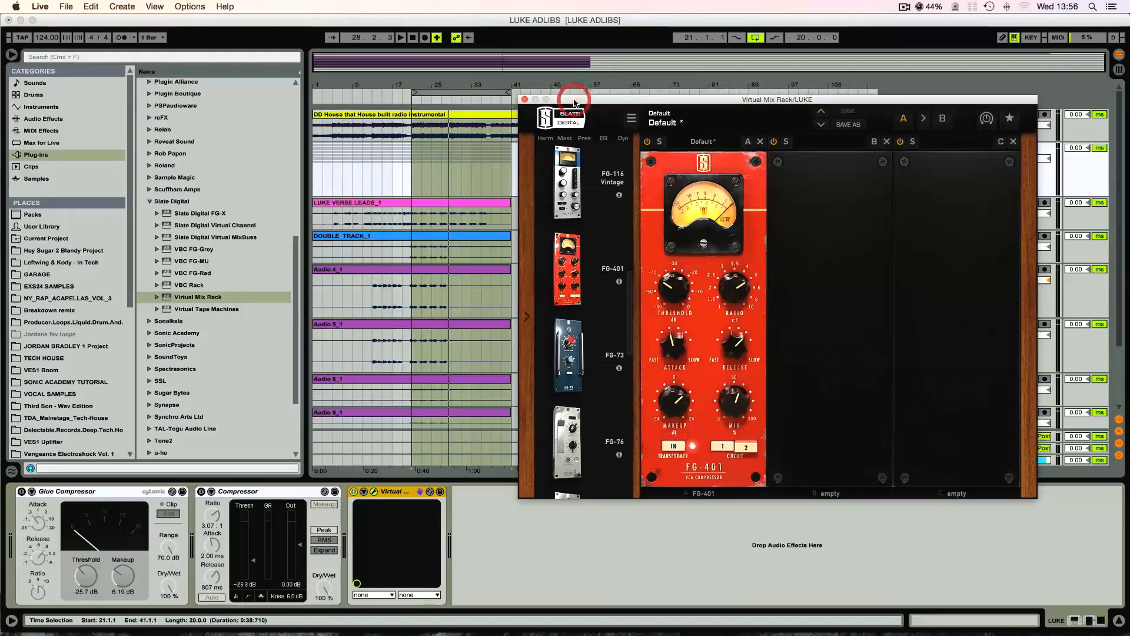
left_click(525, 100)
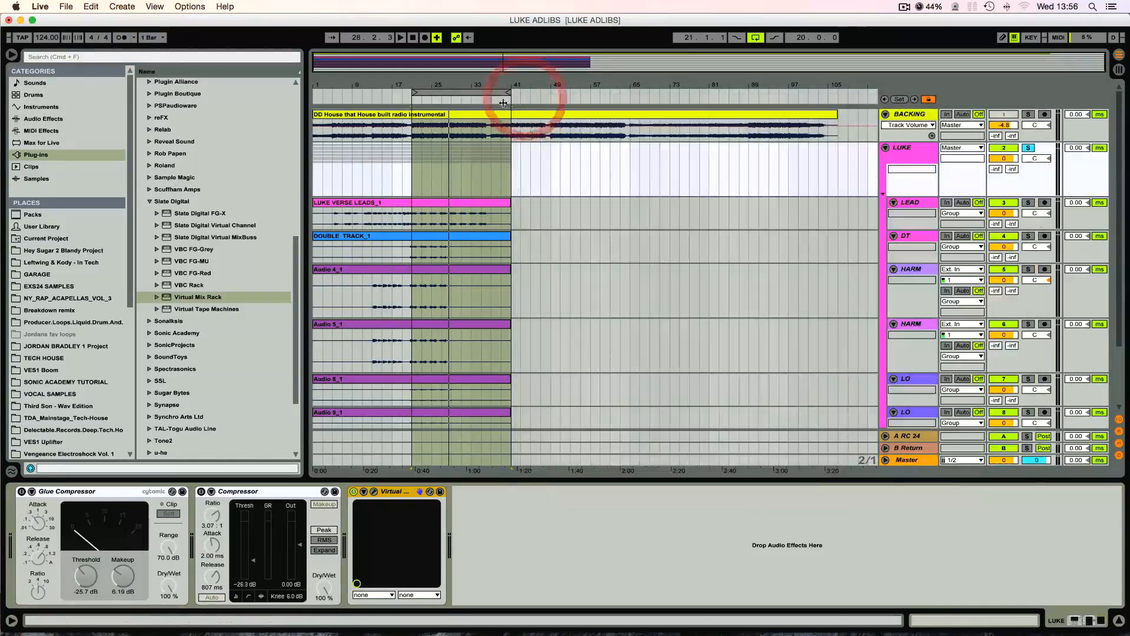